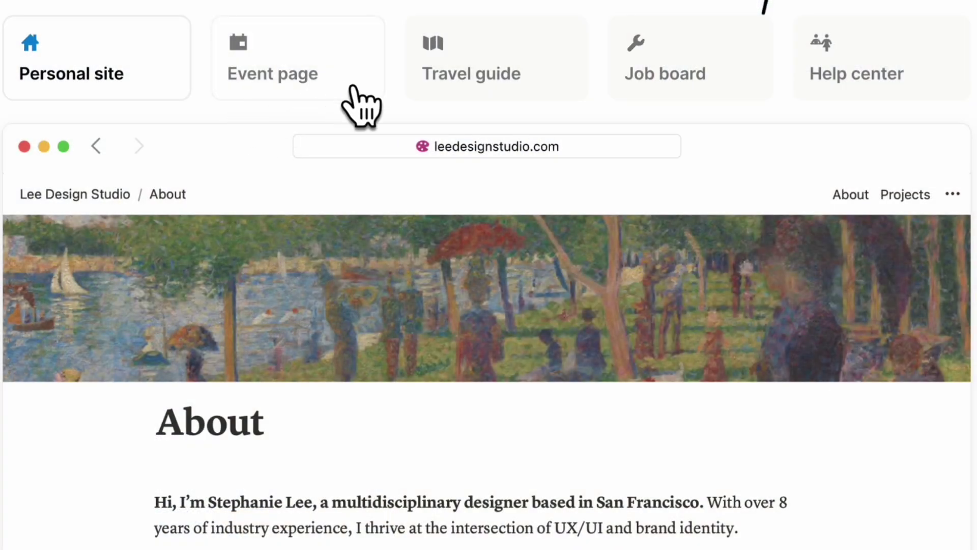
- Preview the Event page, Travel guide and Job board example sites from the showcase
{"action": "left_click", "coordinate": [351, 87]}
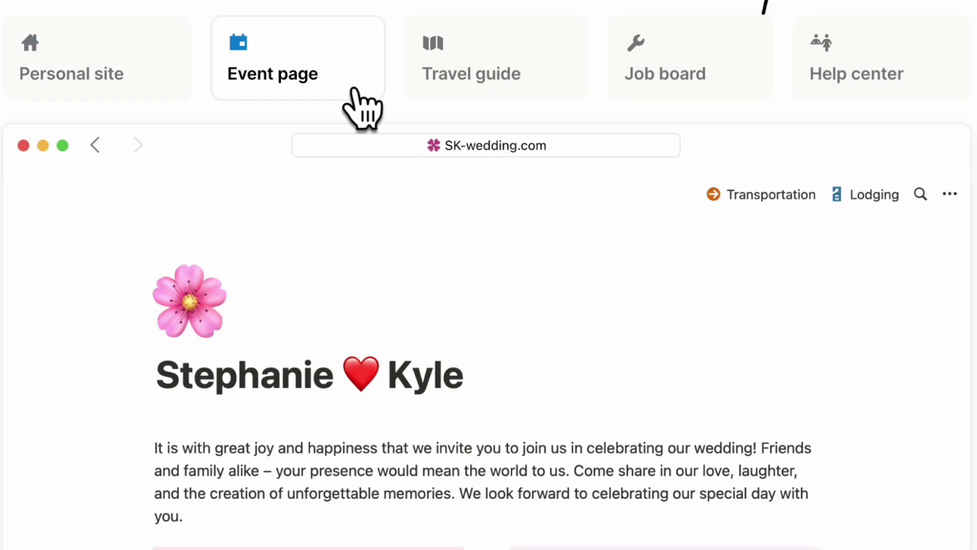
{"action": "left_click", "coordinate": [460, 95]}
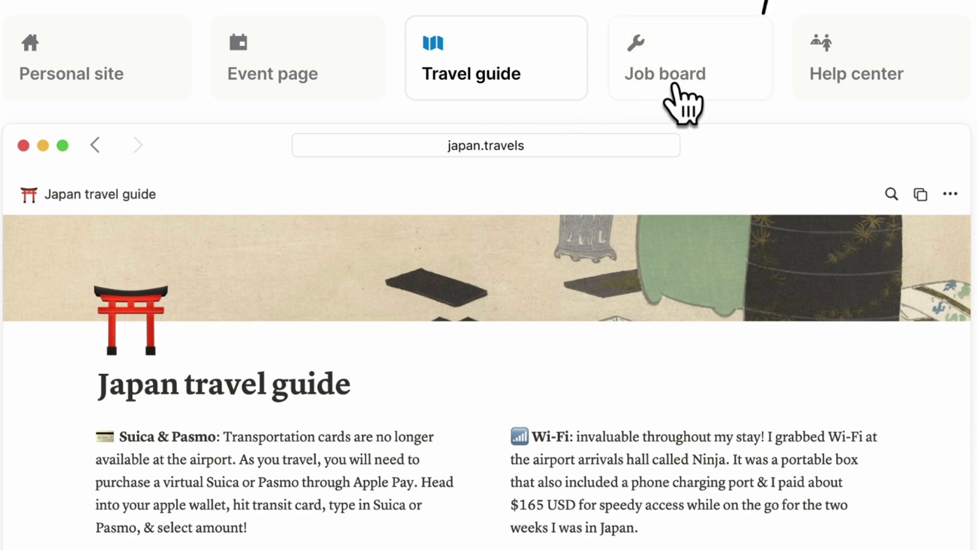
{"action": "left_click", "coordinate": [680, 100]}
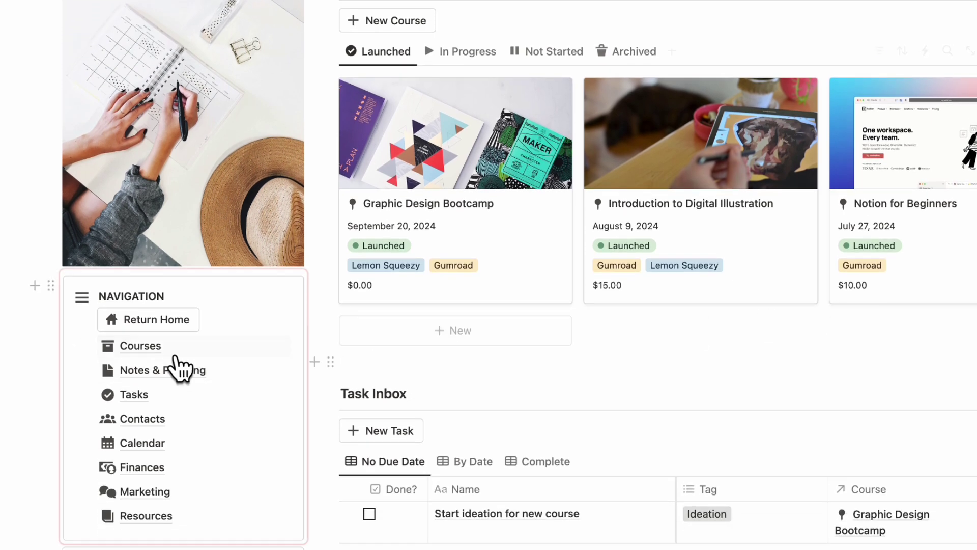
- Visit the dashboard's Courses, Notes & Planning and Tasks pages in turn
{"action": "left_click", "coordinate": [137, 345]}
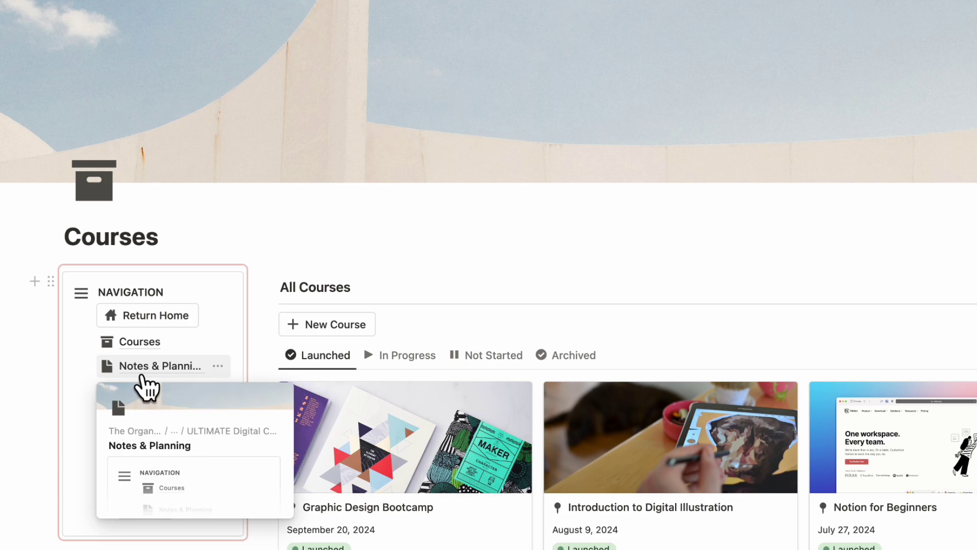
{"action": "left_click", "coordinate": [142, 378]}
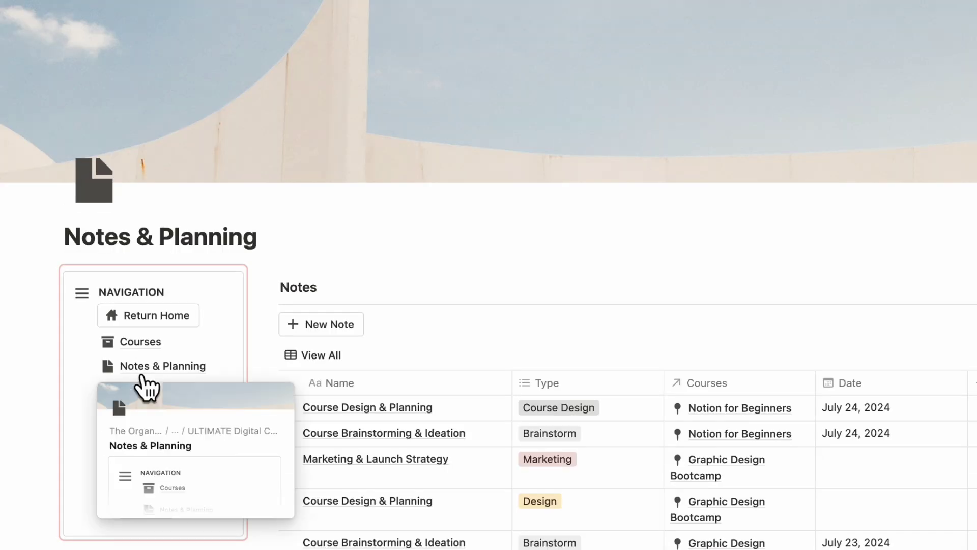
{"action": "left_click", "coordinate": [136, 392]}
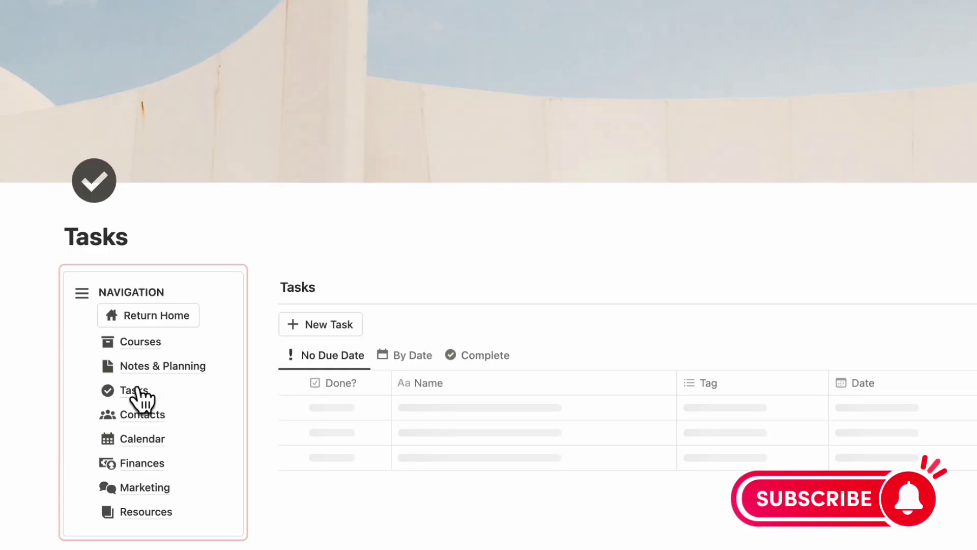
{"action": "mouse_move", "coordinate": [136, 391]}
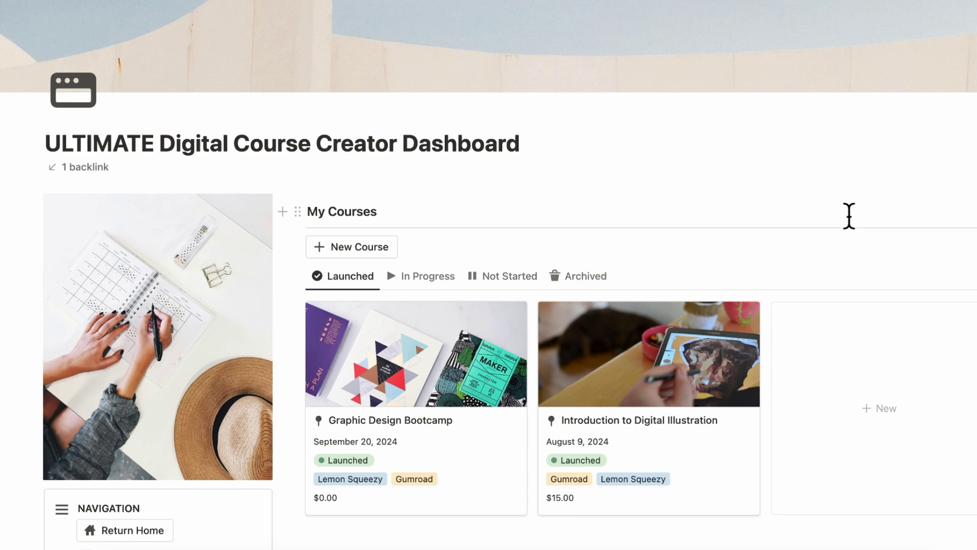
{"action": "scroll", "coordinate": [848, 215], "scroll_direction": "down", "scroll_amount": 5}
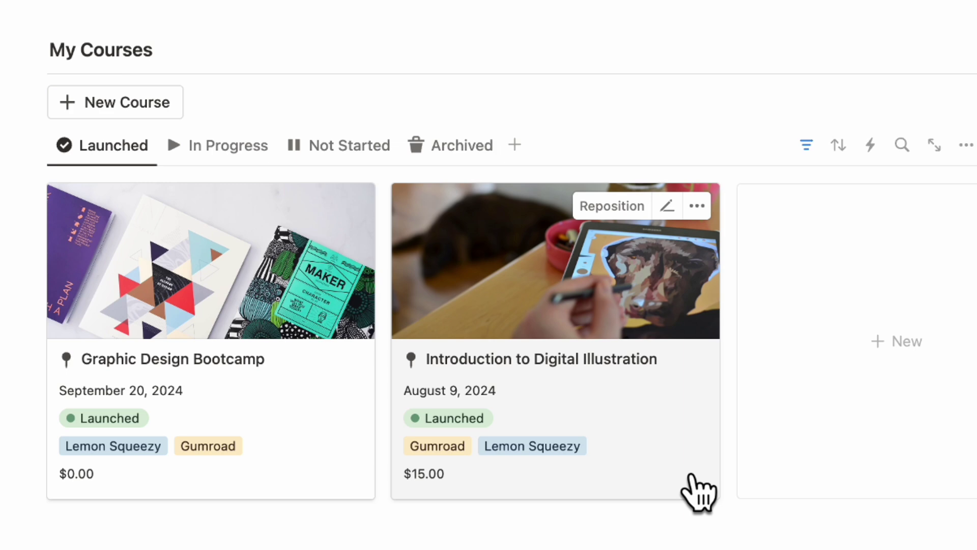
{"action": "scroll", "coordinate": [698, 492], "scroll_direction": "down", "scroll_amount": 7}
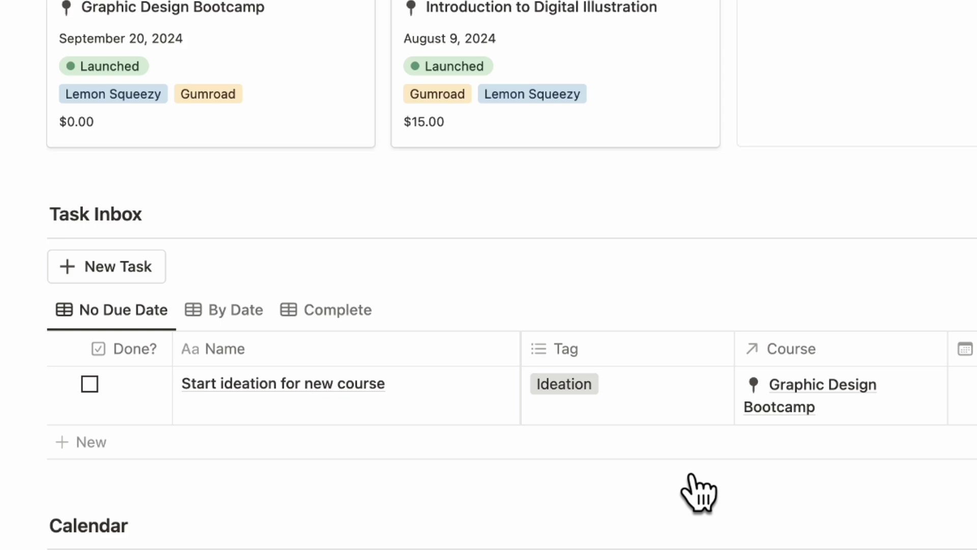
{"action": "scroll", "coordinate": [698, 492], "scroll_direction": "down", "scroll_amount": 10}
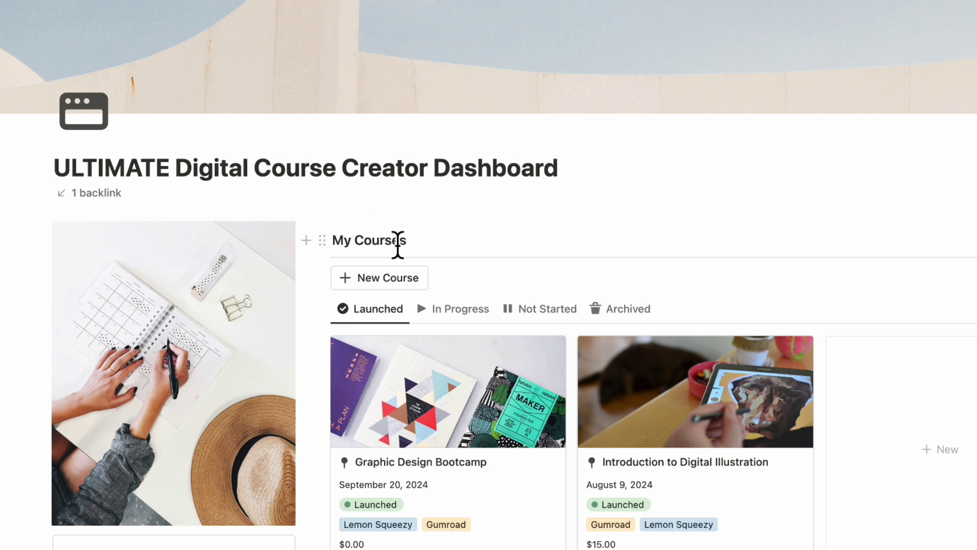
{"action": "scroll", "coordinate": [398, 244], "scroll_direction": "down", "scroll_amount": 3}
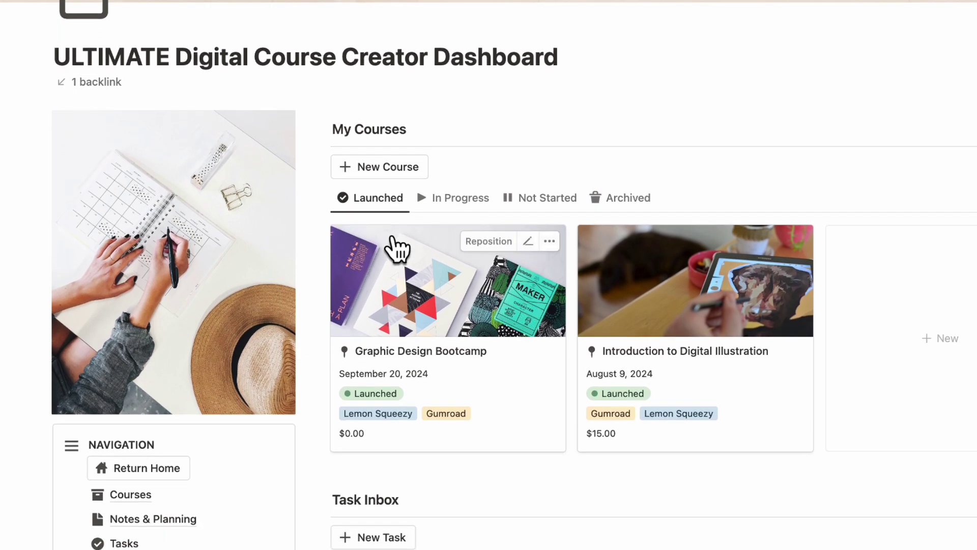
- Create a New Course entry with launch date July 27, 2024
{"action": "left_click", "coordinate": [393, 170]}
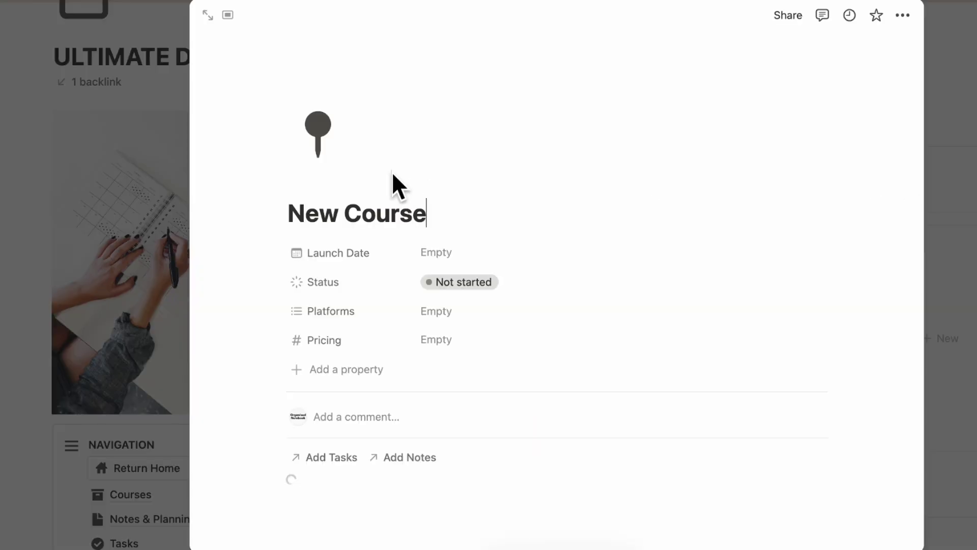
{"action": "left_click", "coordinate": [493, 257]}
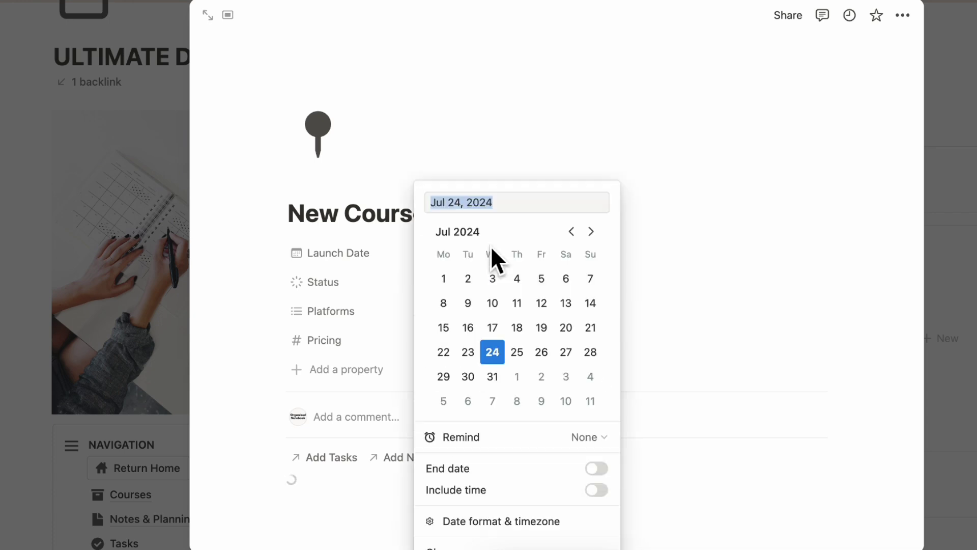
{"action": "left_click", "coordinate": [565, 352]}
{"action": "left_click", "coordinate": [630, 258]}
{"action": "scroll", "coordinate": [650, 257], "scroll_direction": "down", "scroll_amount": 3}
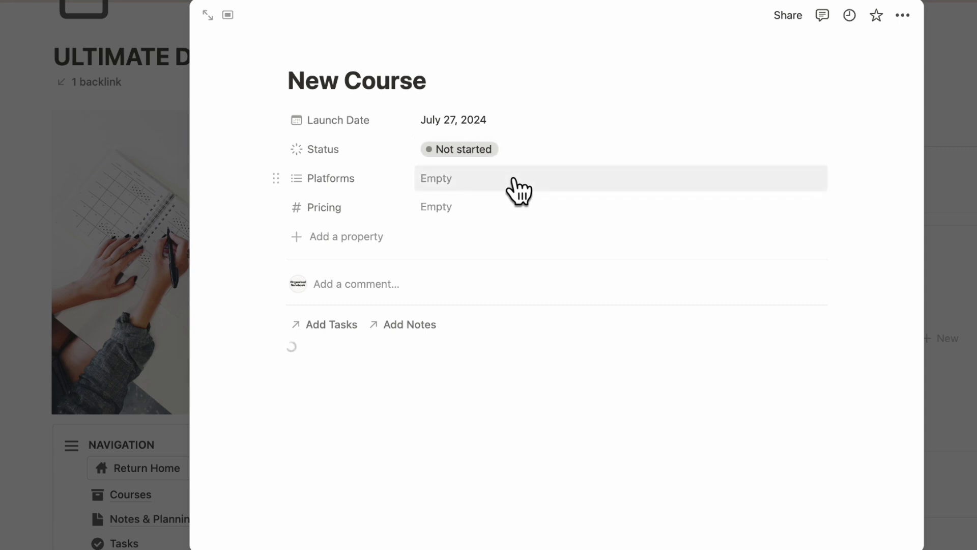
- Set the course's platform to Gumroad and its price to $10.00
{"action": "left_click", "coordinate": [518, 191]}
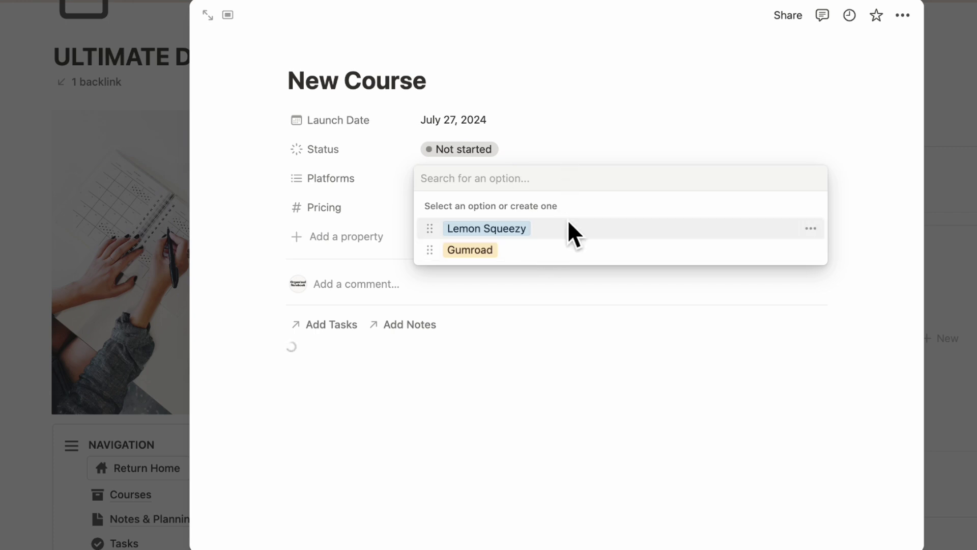
{"action": "left_click", "coordinate": [545, 251]}
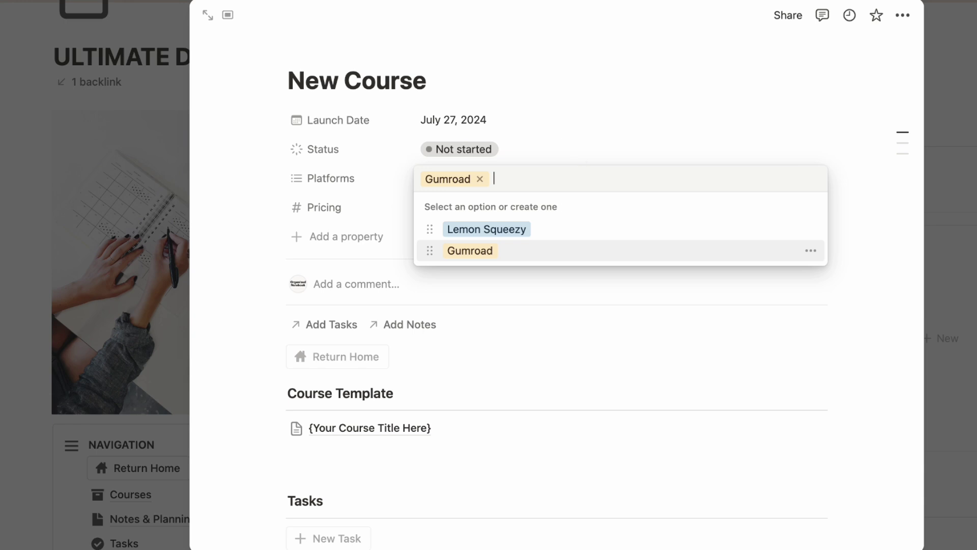
{"action": "key", "text": "Escape"}
{"action": "left_click", "coordinate": [498, 223]}
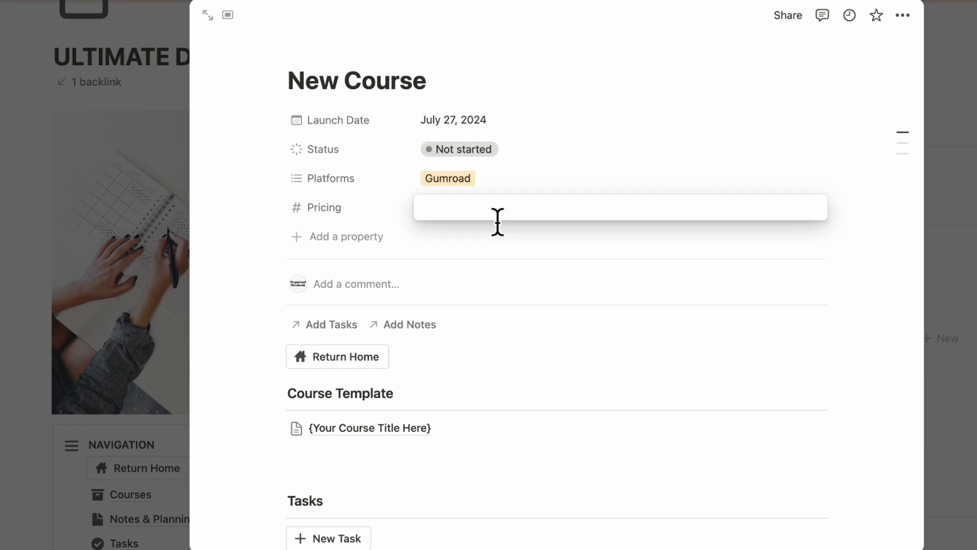
{"action": "type", "text": "10"}
{"action": "key", "text": "Return"}
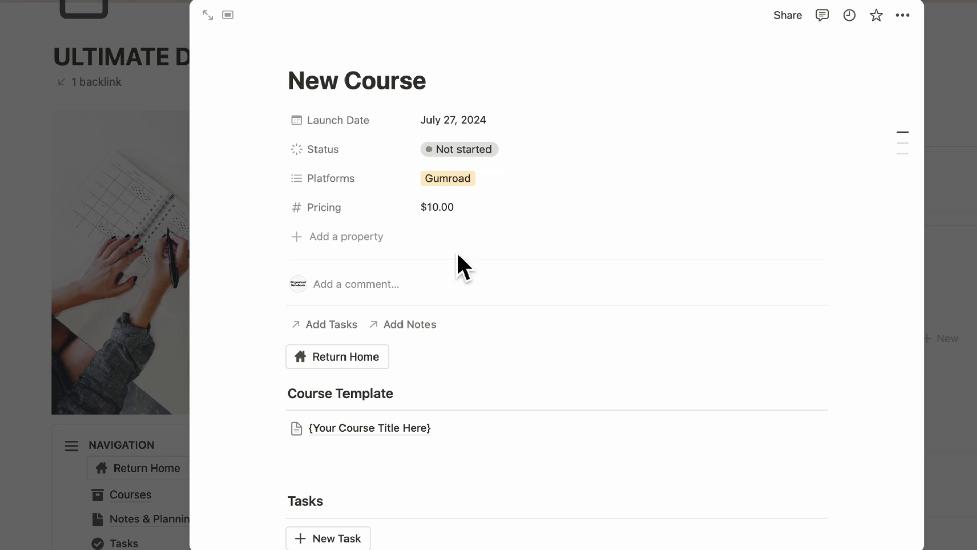
{"action": "scroll", "coordinate": [457, 254], "scroll_direction": "down", "scroll_amount": 4}
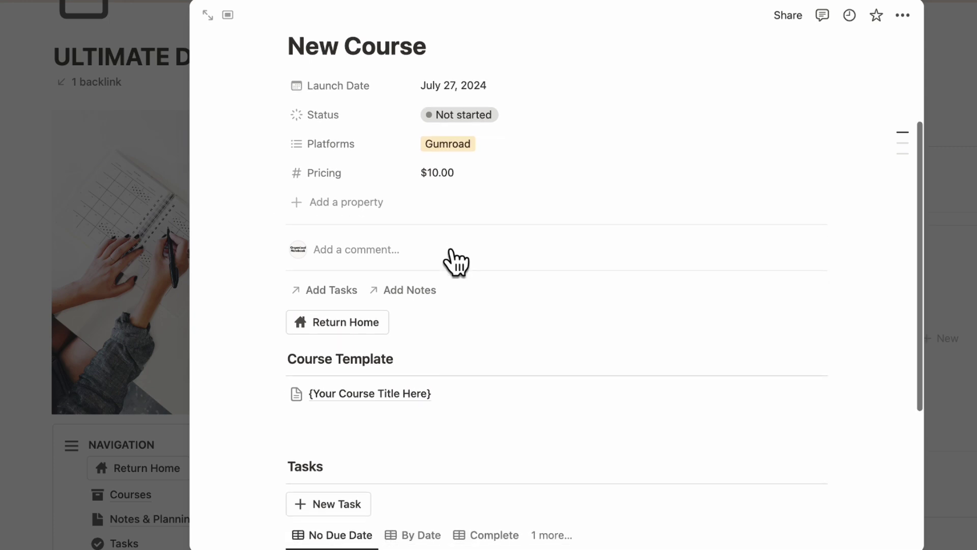
{"action": "scroll", "coordinate": [453, 251], "scroll_direction": "down", "scroll_amount": 3}
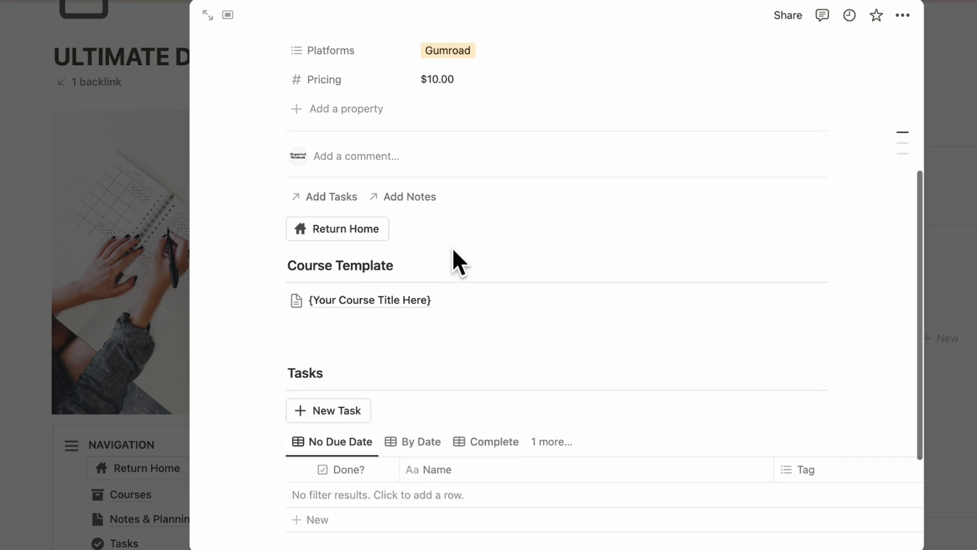
{"action": "mouse_move", "coordinate": [451, 249]}
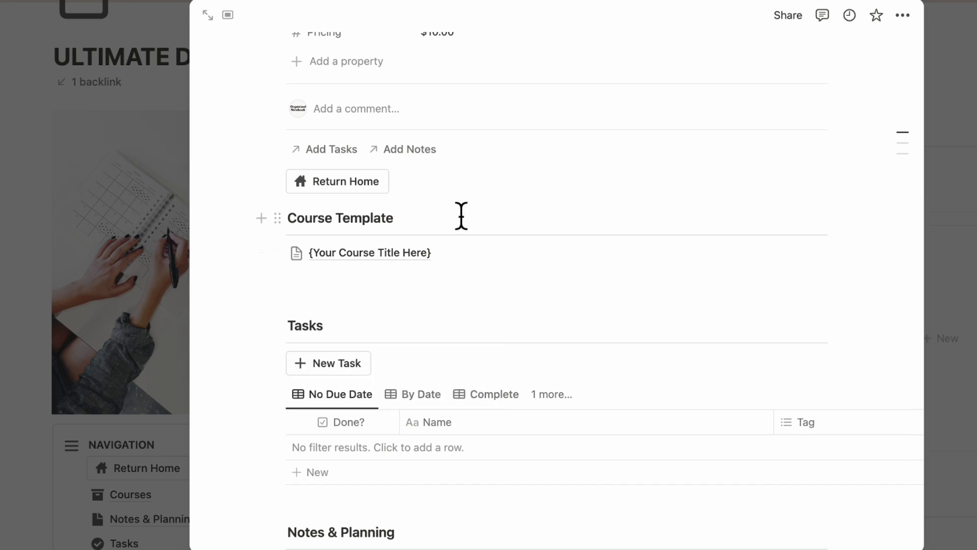
{"action": "scroll", "coordinate": [460, 214], "scroll_direction": "down", "scroll_amount": 2}
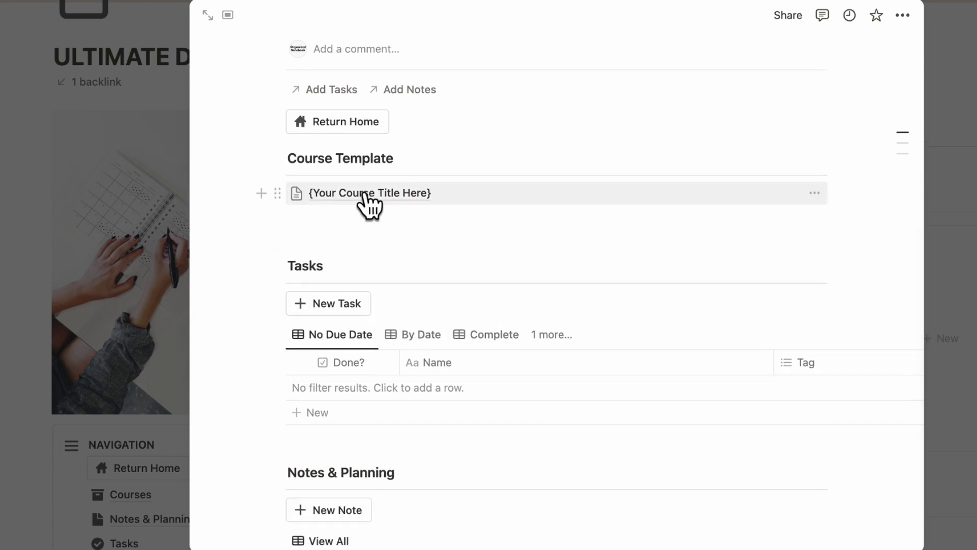
{"action": "mouse_move", "coordinate": [369, 201]}
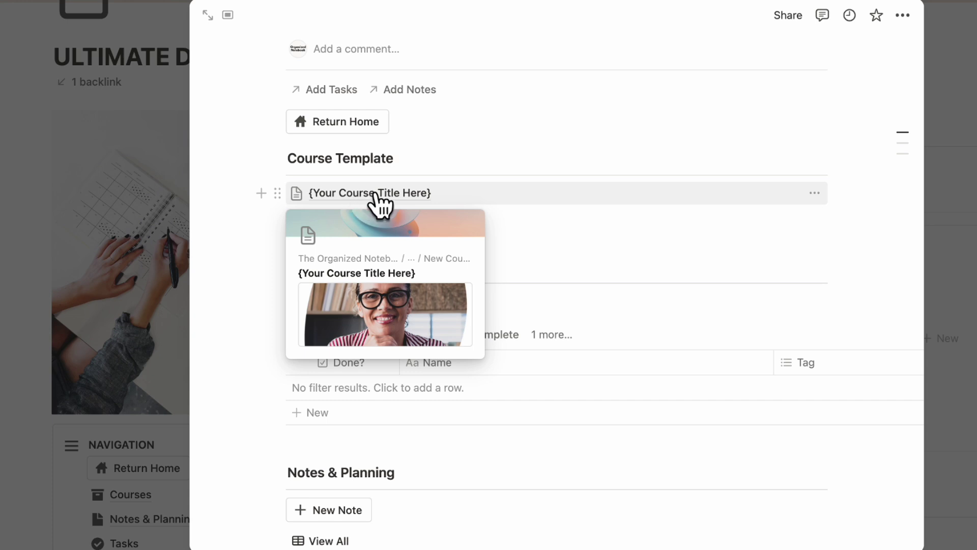
{"action": "scroll", "coordinate": [270, 266], "scroll_direction": "down", "scroll_amount": 3}
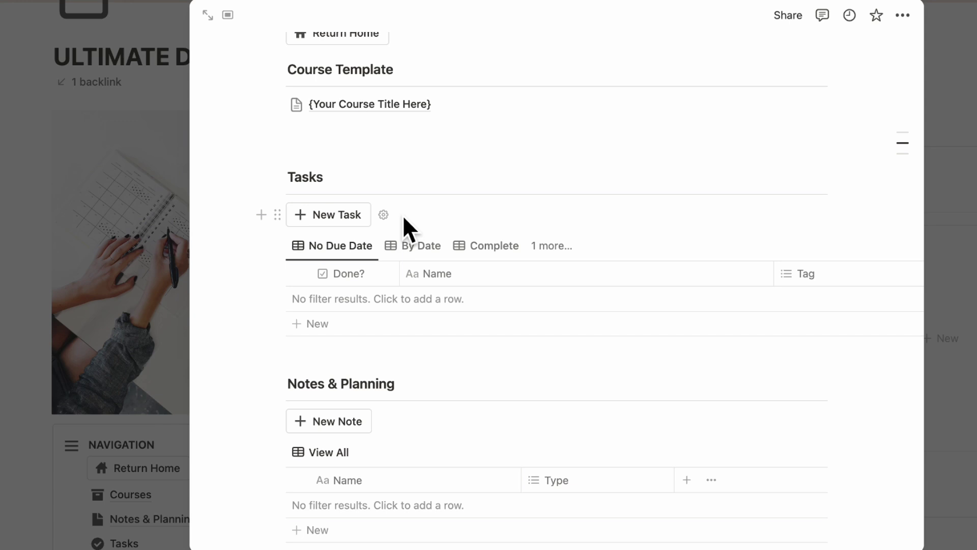
{"action": "scroll", "coordinate": [403, 219], "scroll_direction": "down", "scroll_amount": 2}
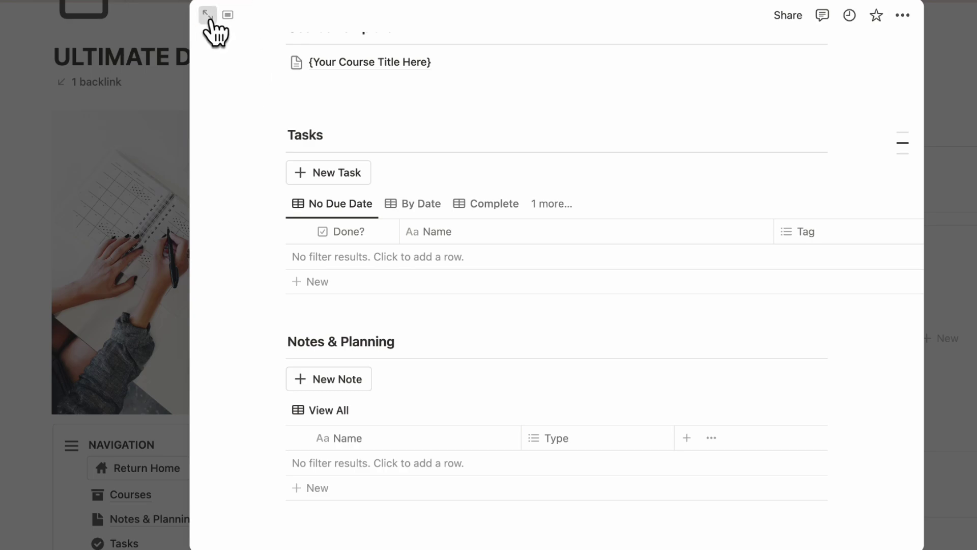
- Open New Course as a full page and add a note from the Course Brainstorming & Ideation template
{"action": "left_click", "coordinate": [208, 15]}
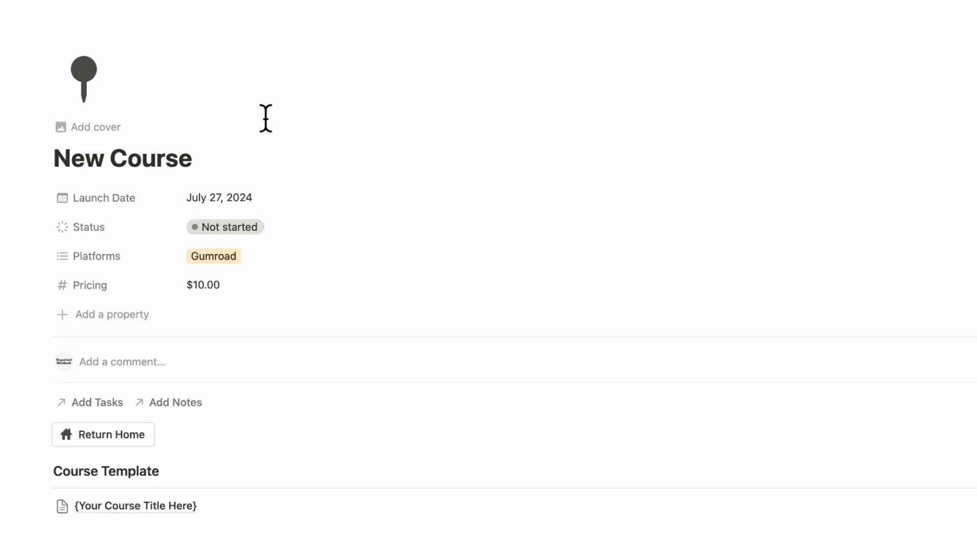
{"action": "scroll", "coordinate": [265, 119], "scroll_direction": "down", "scroll_amount": 6}
{"action": "scroll", "coordinate": [261, 108], "scroll_direction": "down", "scroll_amount": 3}
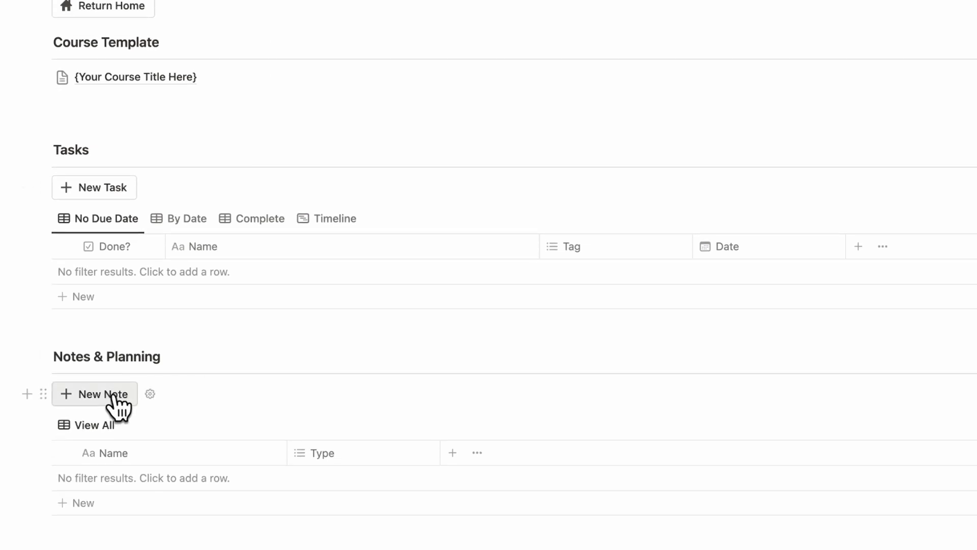
{"action": "left_click", "coordinate": [113, 395]}
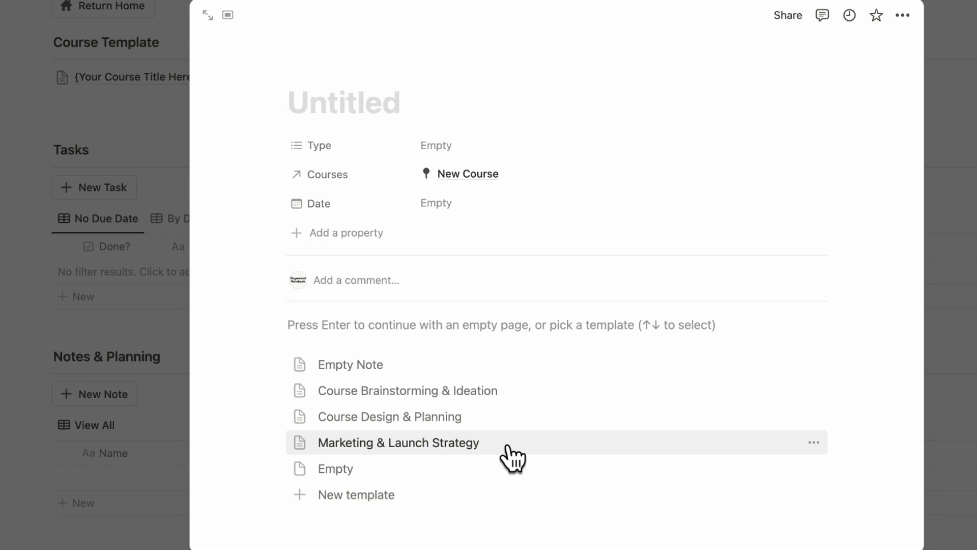
{"action": "left_click", "coordinate": [400, 399]}
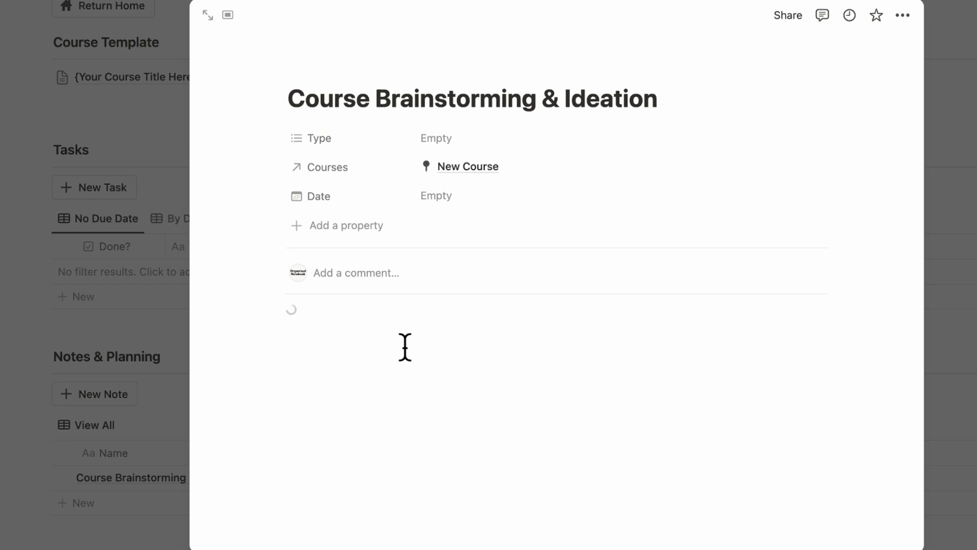
- Set the note's type to Brainstorm and scroll through its prompt lists
{"action": "left_click", "coordinate": [473, 147]}
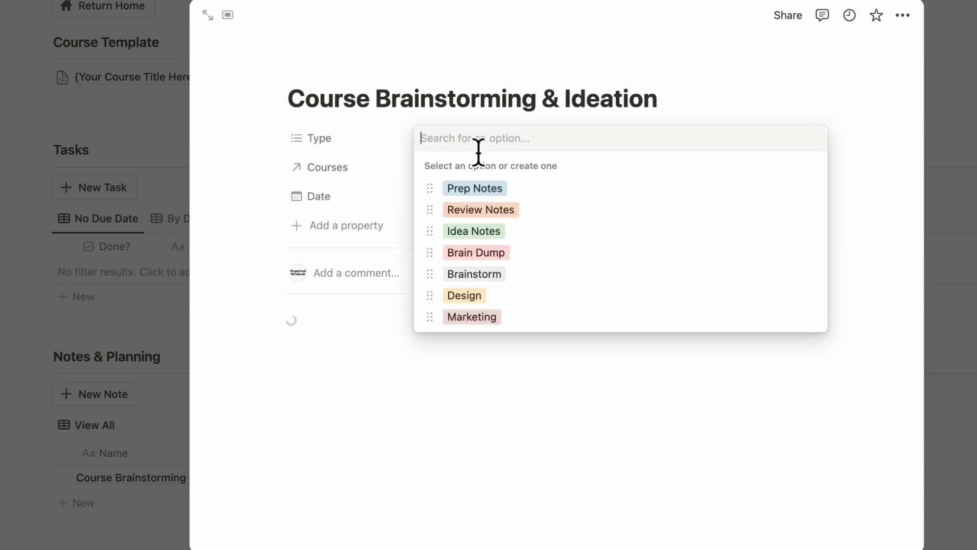
{"action": "left_click", "coordinate": [516, 275]}
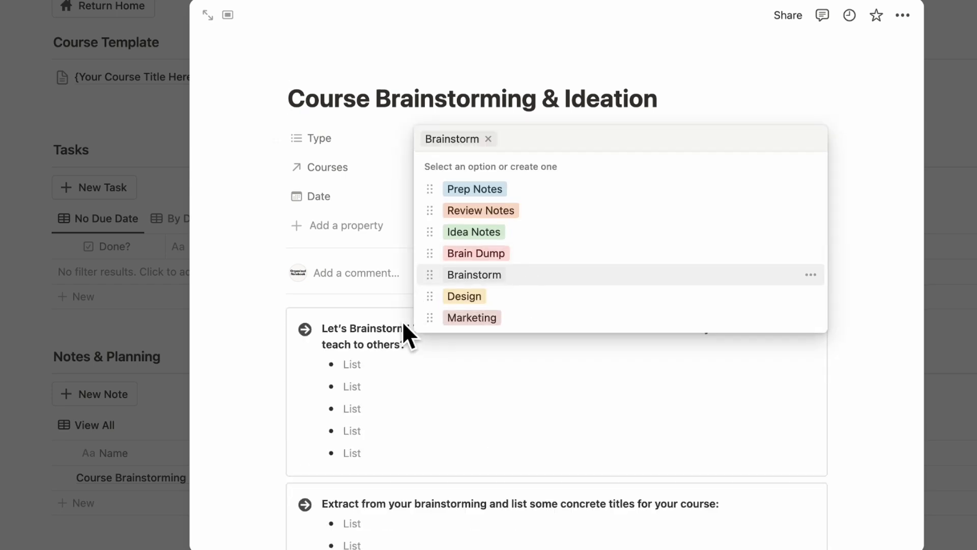
{"action": "left_click", "coordinate": [401, 333]}
{"action": "left_click", "coordinate": [461, 199]}
{"action": "left_click", "coordinate": [512, 304]}
{"action": "scroll", "coordinate": [652, 266], "scroll_direction": "down", "scroll_amount": 4}
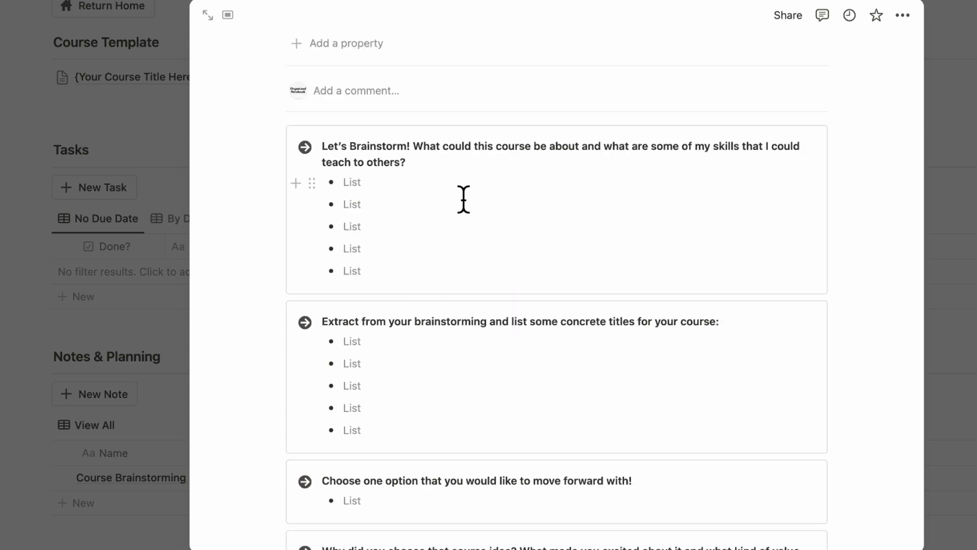
{"action": "scroll", "coordinate": [463, 199], "scroll_direction": "down", "scroll_amount": 6}
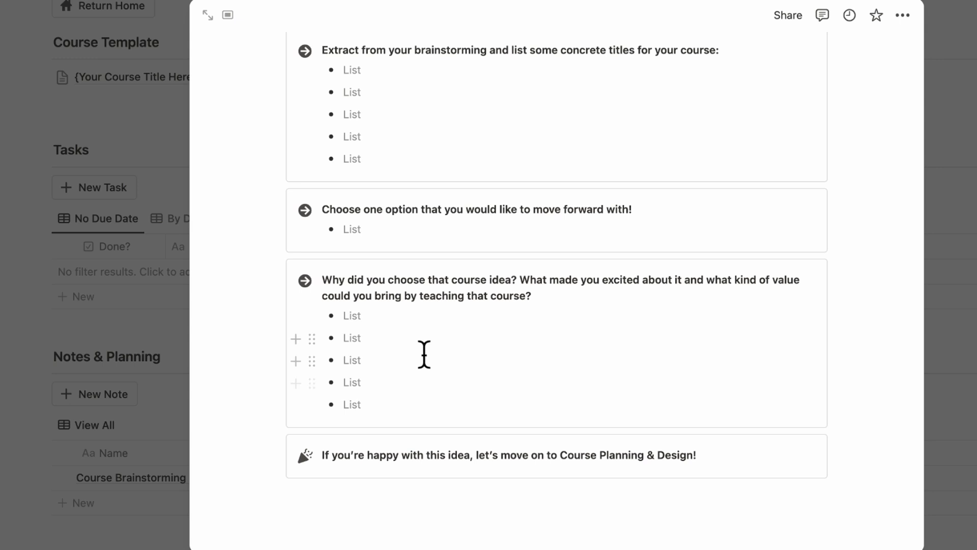
- Close the note and title the linked course template page 'Notion for Beginners'
{"action": "left_click", "coordinate": [159, 334]}
{"action": "scroll", "coordinate": [155, 335], "scroll_direction": "up", "scroll_amount": 8}
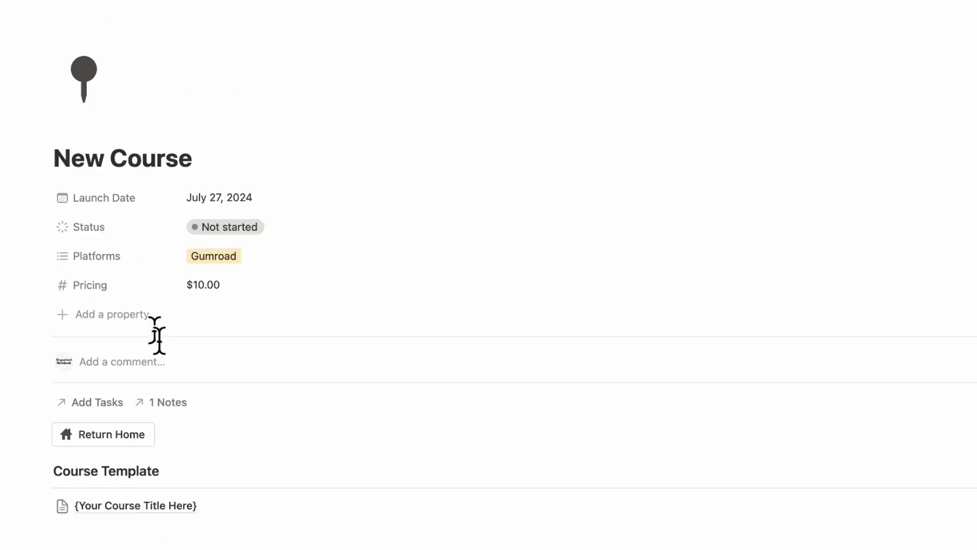
{"action": "scroll", "coordinate": [161, 355], "scroll_direction": "down", "scroll_amount": 5}
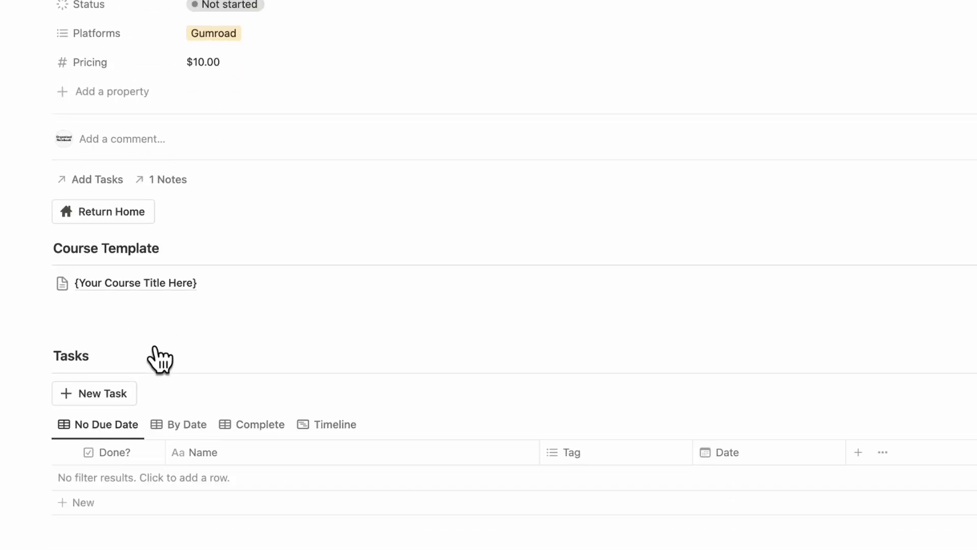
{"action": "left_click", "coordinate": [139, 259]}
{"action": "type", "text": "Notion for Begin"}
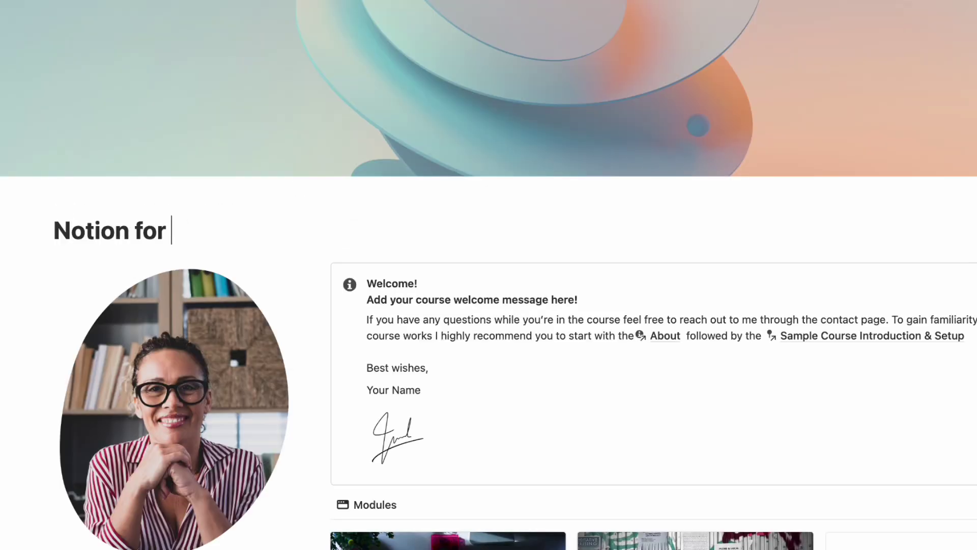
{"action": "type", "text": "ners"}
{"action": "scroll", "coordinate": [273, 233], "scroll_direction": "down", "scroll_amount": 3}
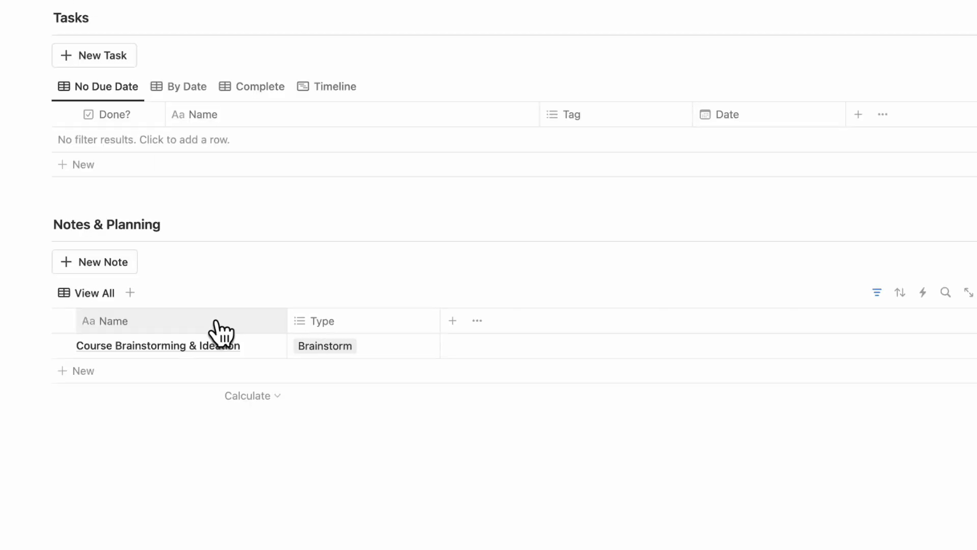
- Add a Course Design & Planning note typed 'Course Design', review it, and close it
{"action": "left_click", "coordinate": [99, 262]}
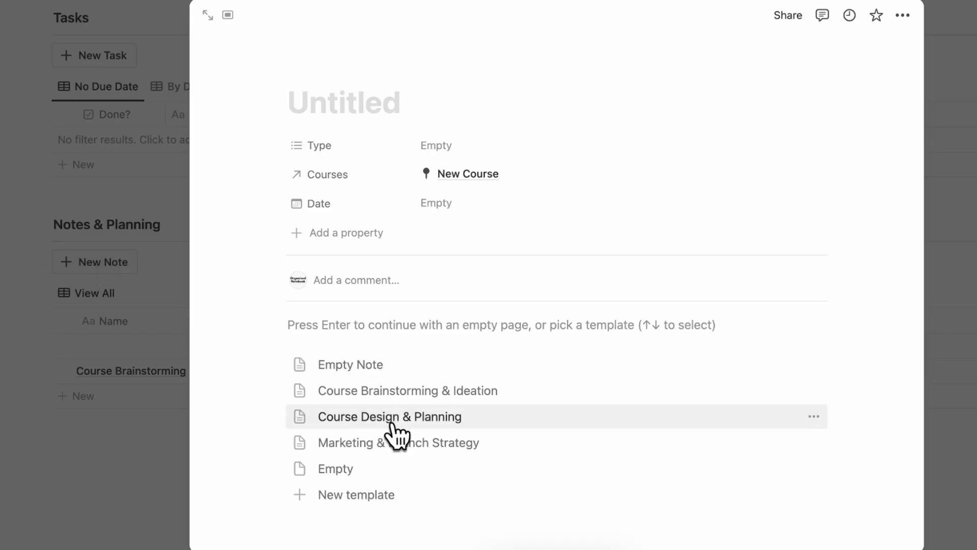
{"action": "left_click", "coordinate": [426, 417]}
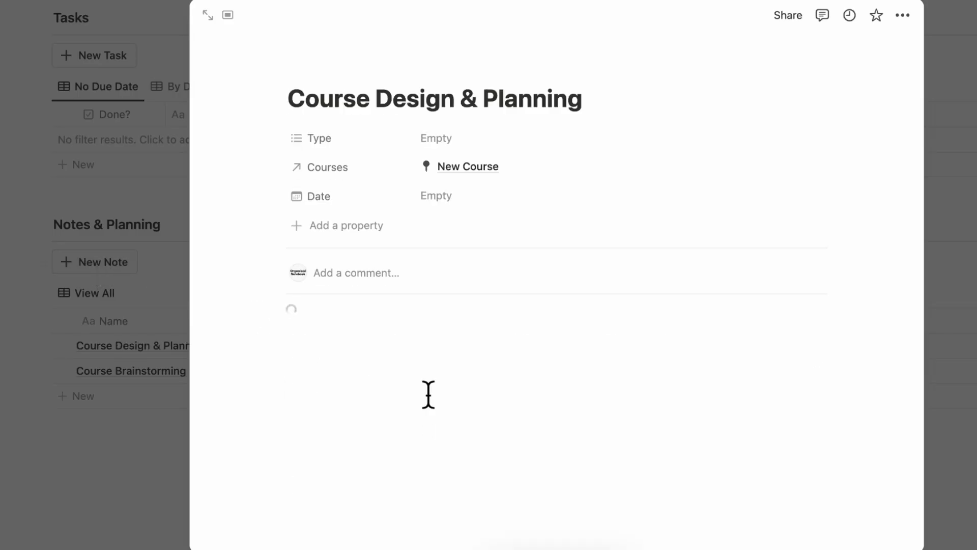
{"action": "left_click", "coordinate": [464, 148]}
{"action": "type", "text": "Course Design"}
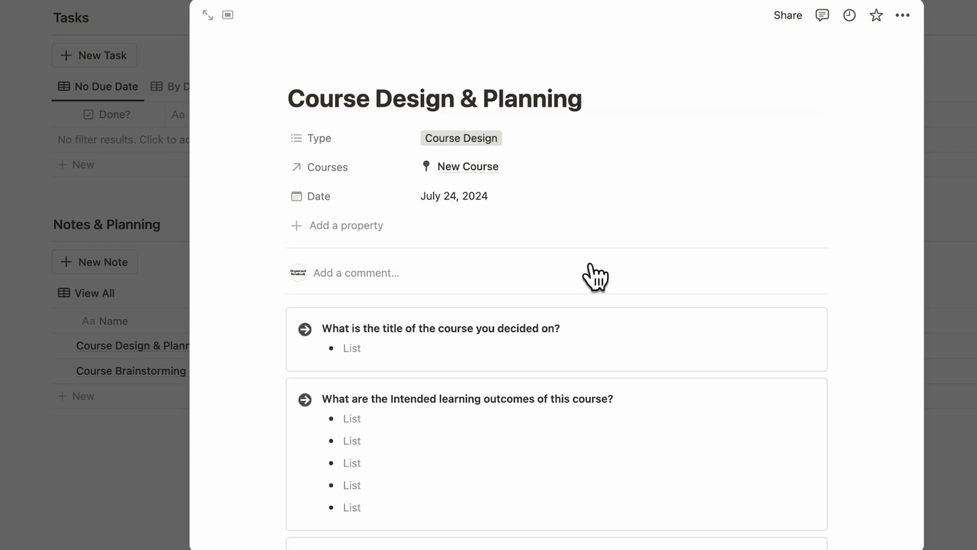
{"action": "scroll", "coordinate": [589, 331], "scroll_direction": "down", "scroll_amount": 4}
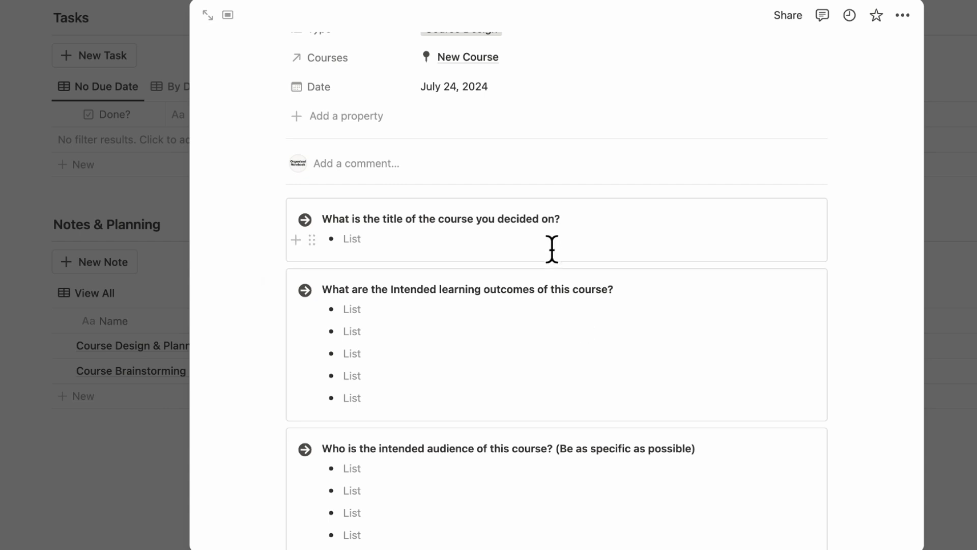
{"action": "scroll", "coordinate": [552, 250], "scroll_direction": "down", "scroll_amount": 3}
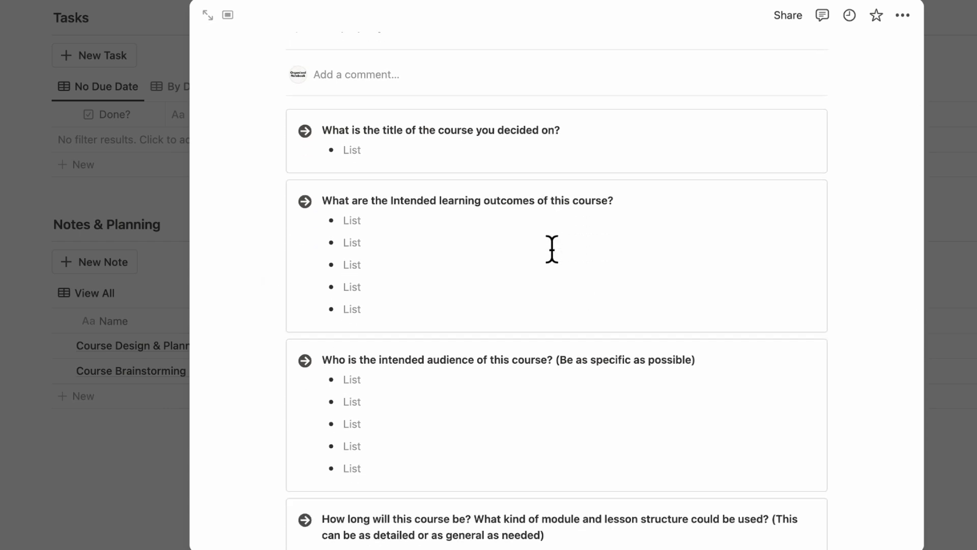
{"action": "scroll", "coordinate": [552, 249], "scroll_direction": "down", "scroll_amount": 8}
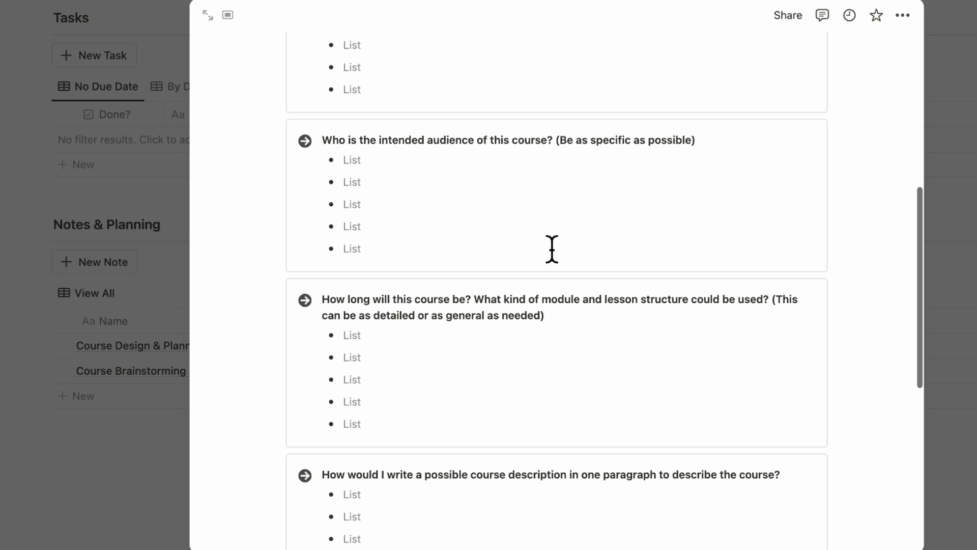
{"action": "scroll", "coordinate": [552, 250], "scroll_direction": "down", "scroll_amount": 8}
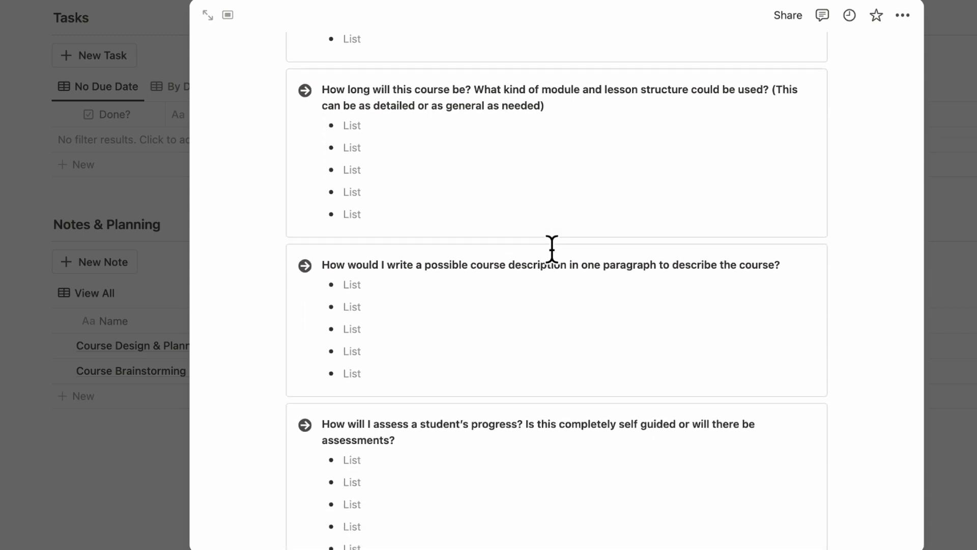
{"action": "scroll", "coordinate": [553, 250], "scroll_direction": "down", "scroll_amount": 11}
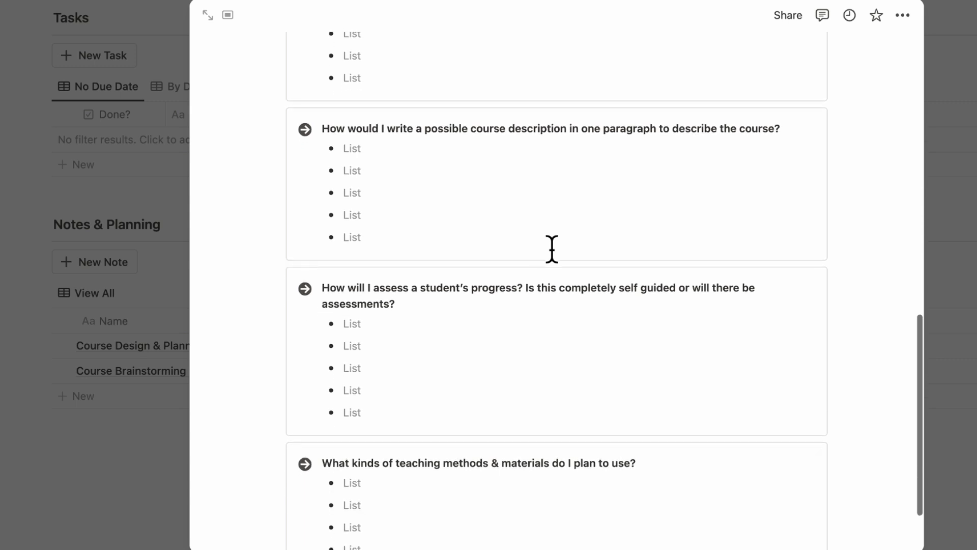
{"action": "scroll", "coordinate": [552, 249], "scroll_direction": "down", "scroll_amount": 1}
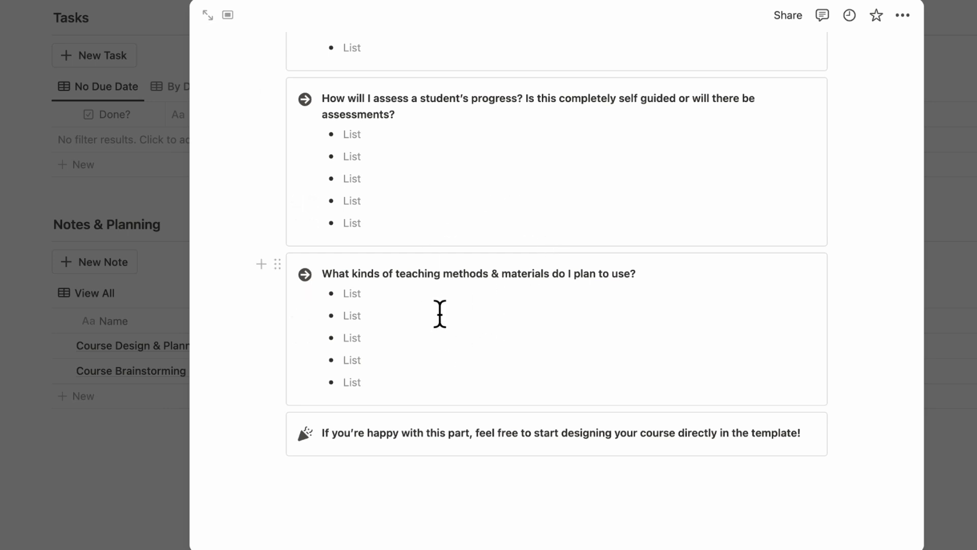
{"action": "left_click", "coordinate": [30, 345]}
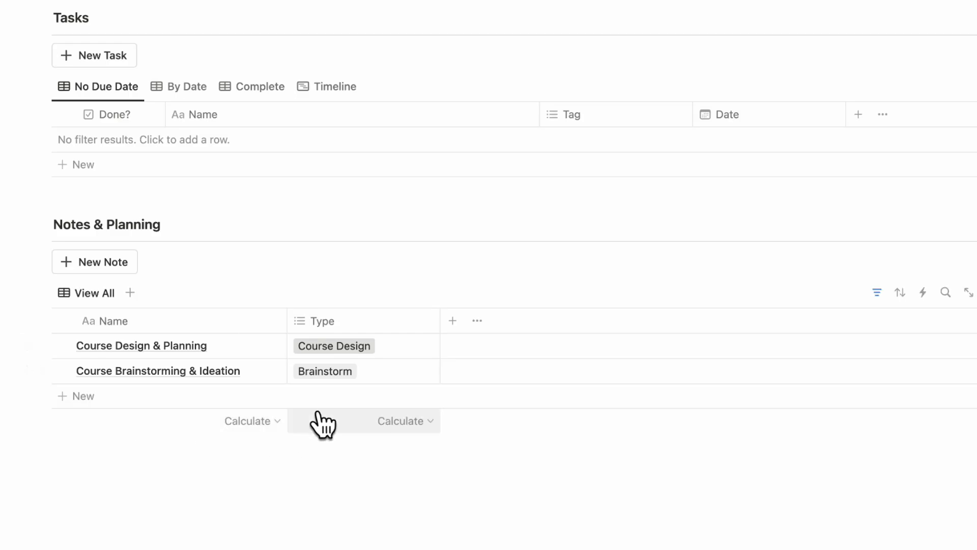
- Replace the New Course page title with 'Notion for Beginners'
{"action": "scroll", "coordinate": [320, 415], "scroll_direction": "up", "scroll_amount": 10}
{"action": "scroll", "coordinate": [323, 421], "scroll_direction": "down", "scroll_amount": 5}
{"action": "scroll", "coordinate": [319, 410], "scroll_direction": "up", "scroll_amount": 5}
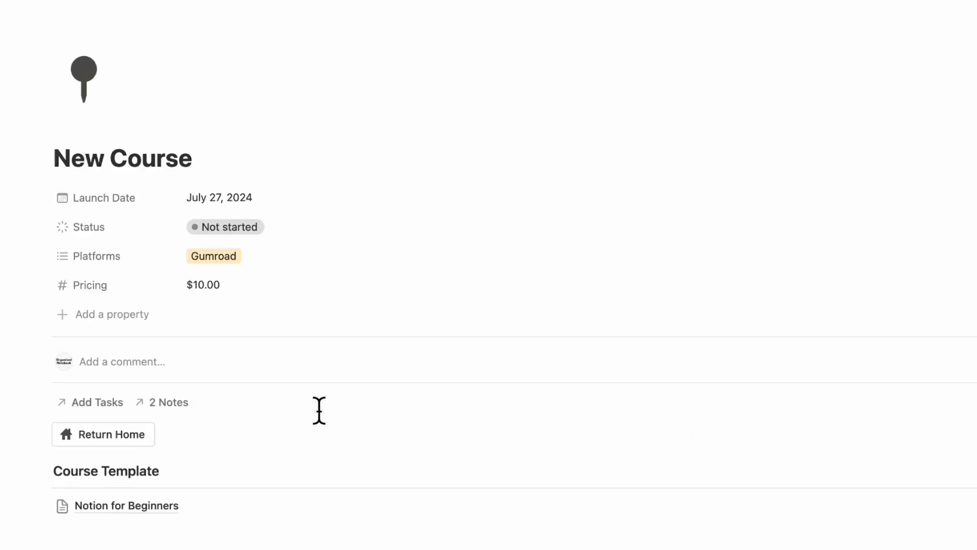
{"action": "triple_click", "coordinate": [173, 166]}
{"action": "type", "text": "No"}
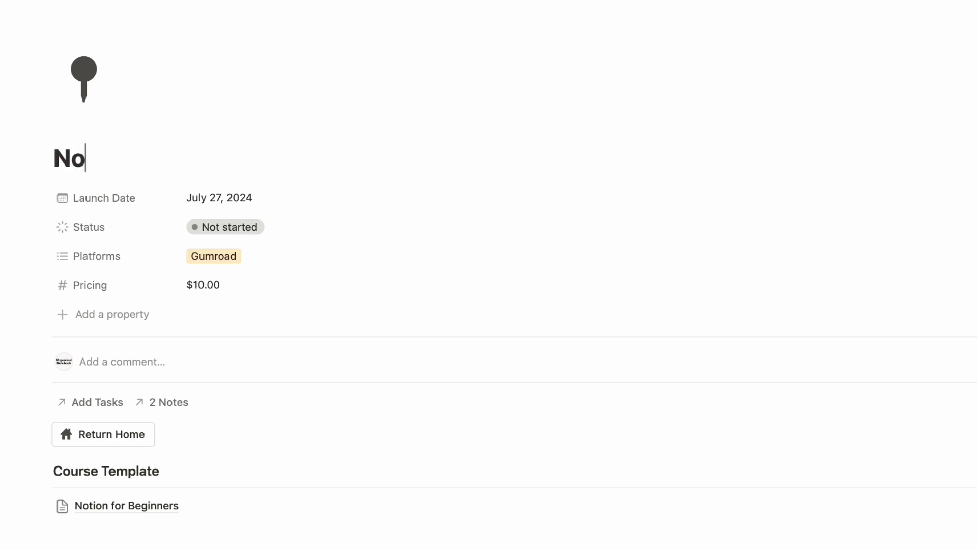
{"action": "type", "text": "tion for Beginners"}
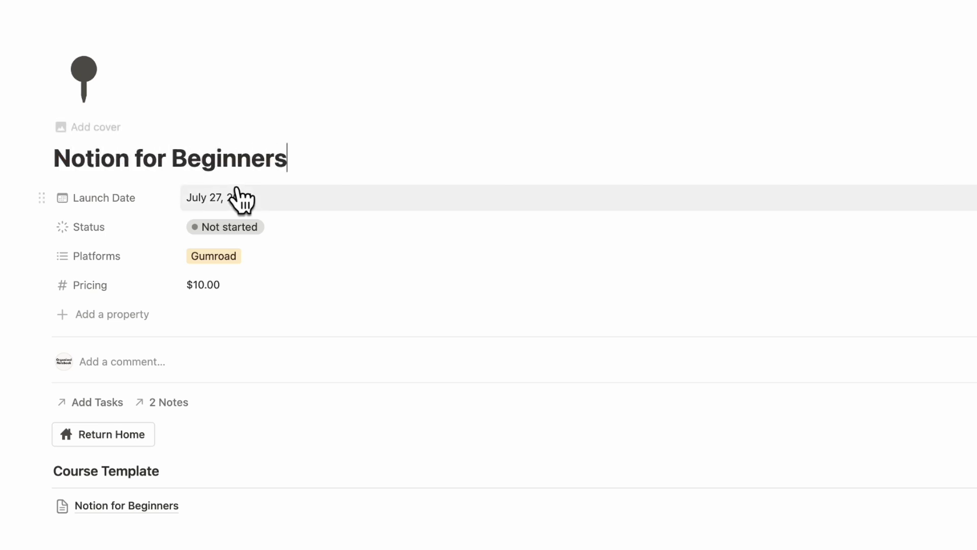
{"action": "scroll", "coordinate": [238, 191], "scroll_direction": "down", "scroll_amount": 5}
{"action": "scroll", "coordinate": [238, 186], "scroll_direction": "down", "scroll_amount": 2}
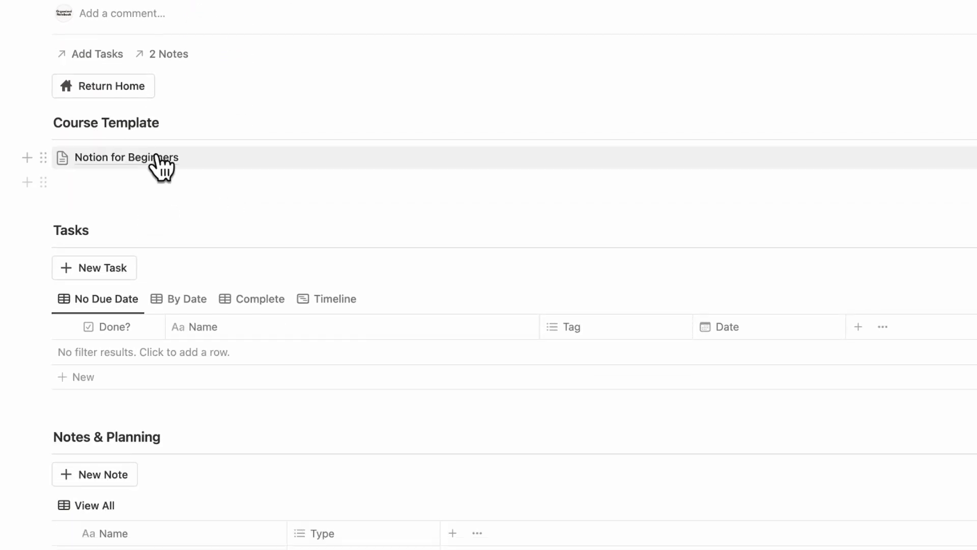
{"action": "mouse_move", "coordinate": [156, 160]}
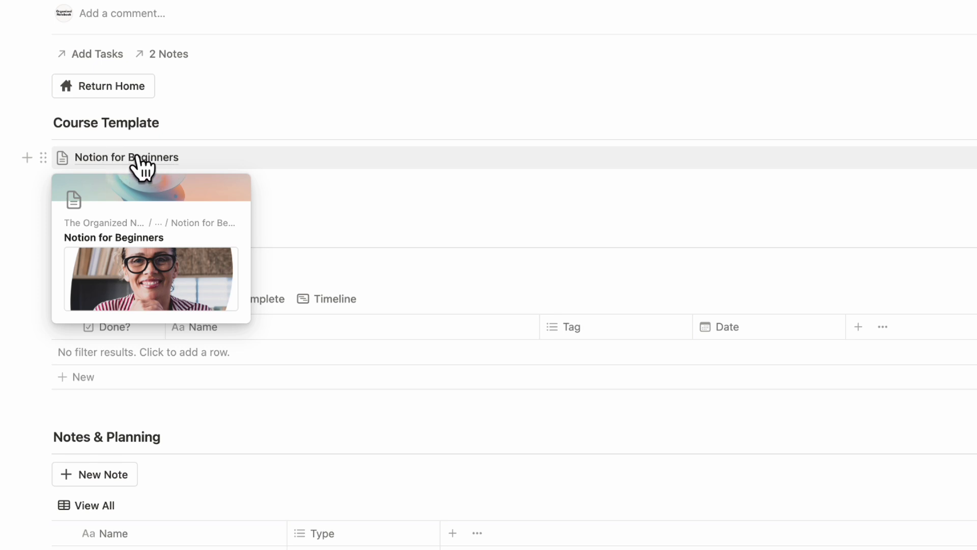
{"action": "left_click", "coordinate": [138, 156]}
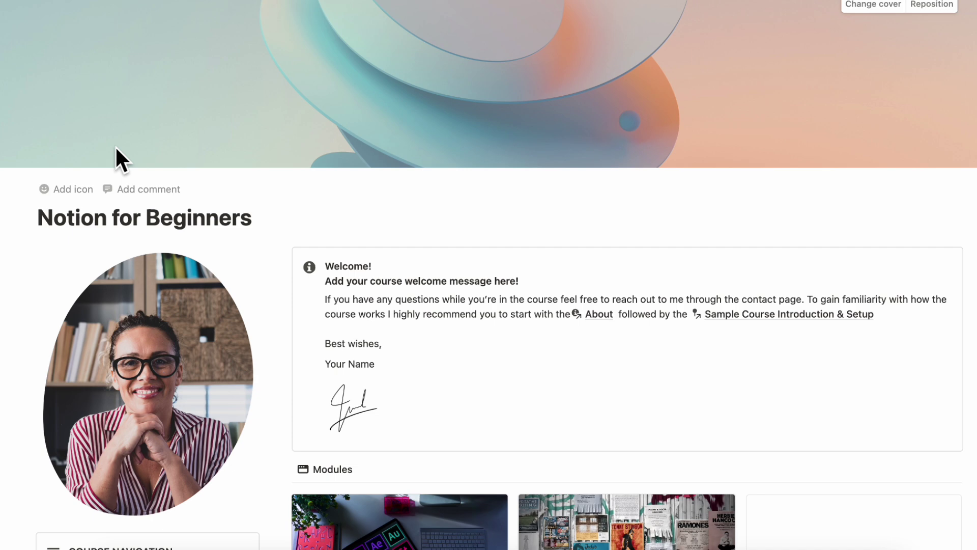
{"action": "scroll", "coordinate": [262, 237], "scroll_direction": "down", "scroll_amount": 3}
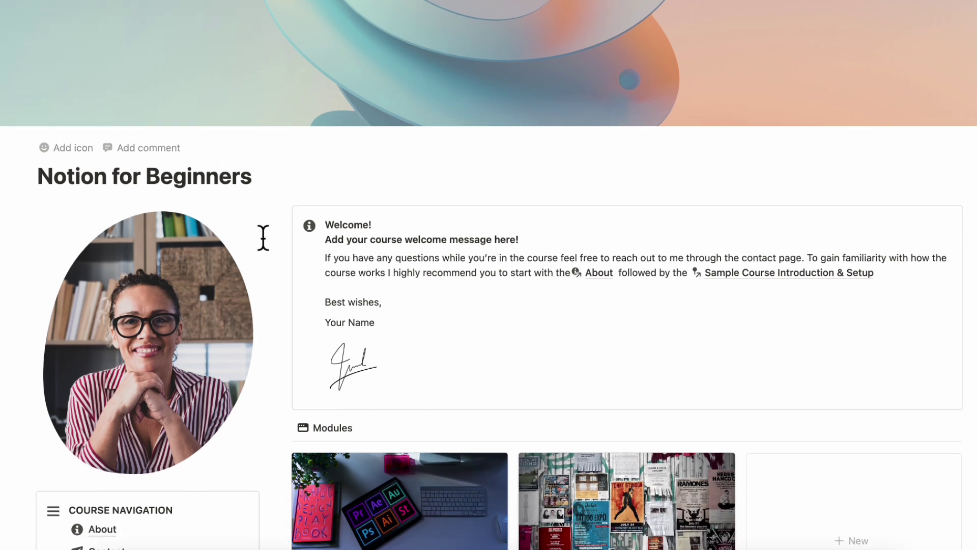
{"action": "scroll", "coordinate": [259, 231], "scroll_direction": "down", "scroll_amount": 1}
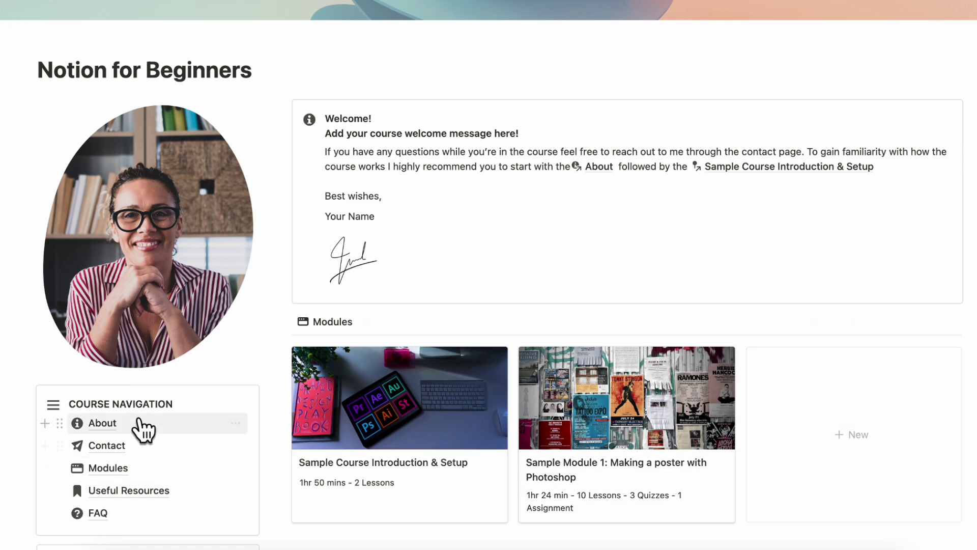
{"action": "scroll", "coordinate": [192, 498], "scroll_direction": "down", "scroll_amount": 2}
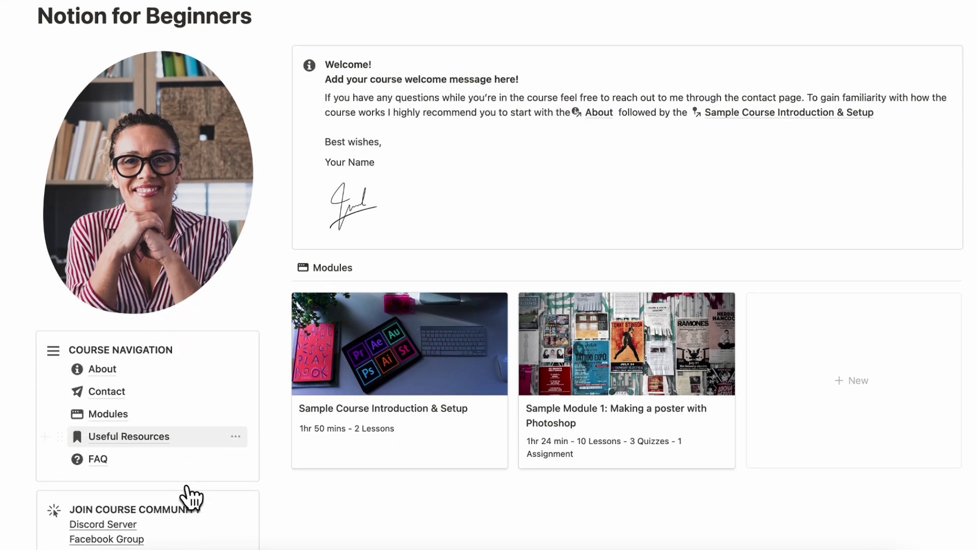
{"action": "scroll", "coordinate": [144, 350], "scroll_direction": "up", "scroll_amount": 8}
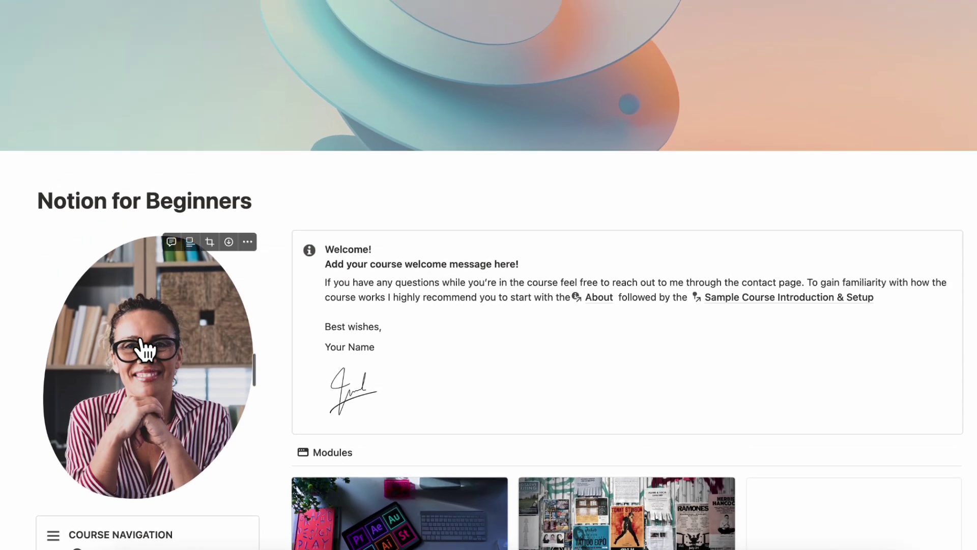
{"action": "scroll", "coordinate": [144, 350], "scroll_direction": "up", "scroll_amount": 1}
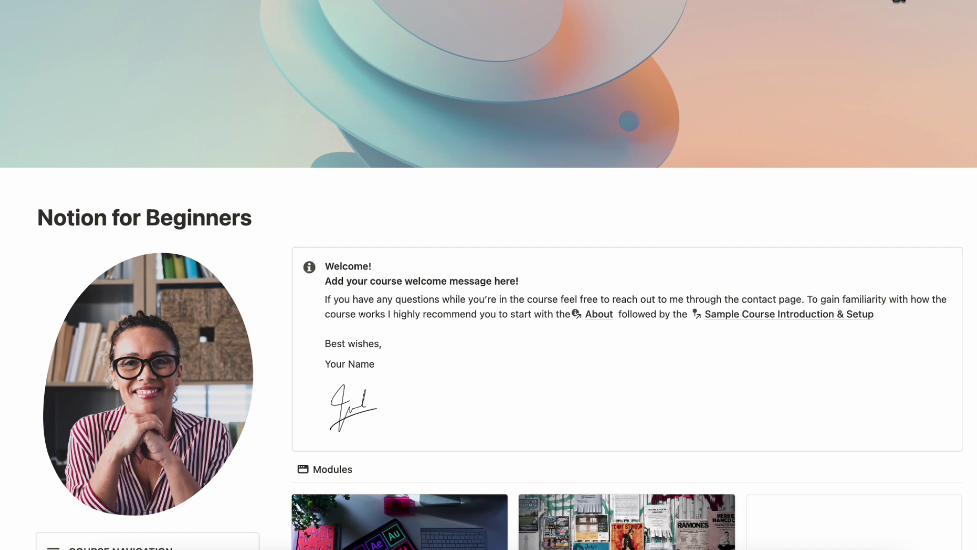
- Open the Share menu to reach the course page's publish-to-web options
{"action": "left_click", "coordinate": [737, 4]}
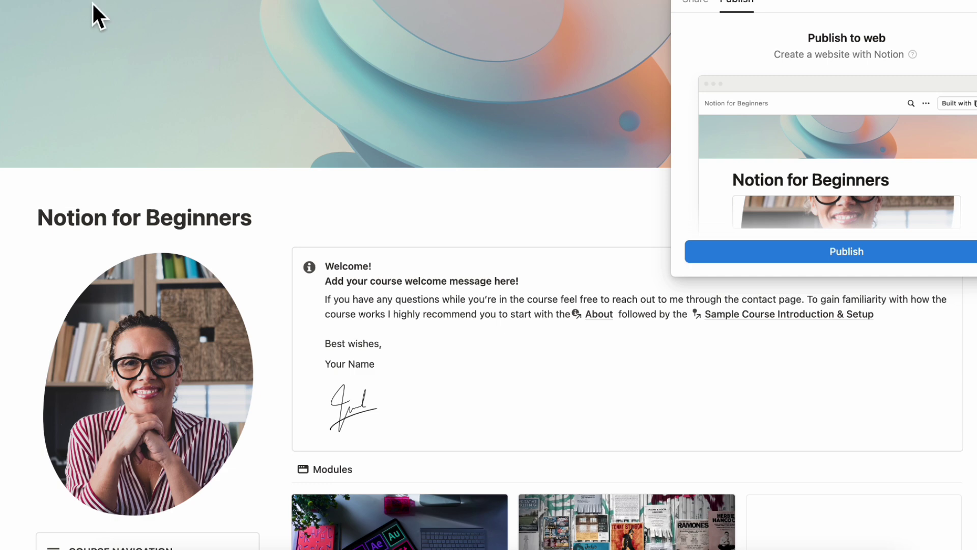
- Open the Notion for Beginners course entry and give it an Unsplash cover image
{"action": "left_click", "coordinate": [68, 2]}
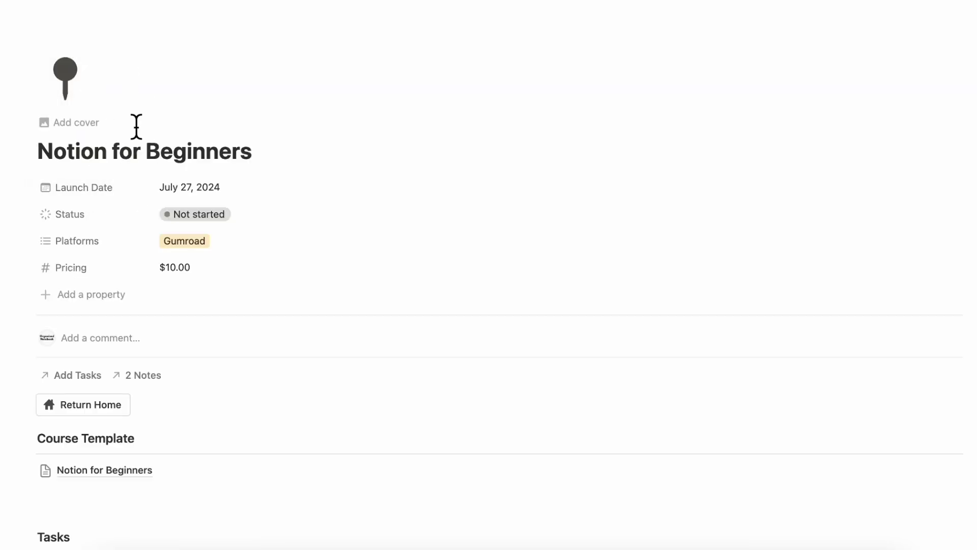
{"action": "scroll", "coordinate": [136, 128], "scroll_direction": "down", "scroll_amount": 2}
{"action": "scroll", "coordinate": [109, 131], "scroll_direction": "up", "scroll_amount": 2}
{"action": "left_click", "coordinate": [81, 123]}
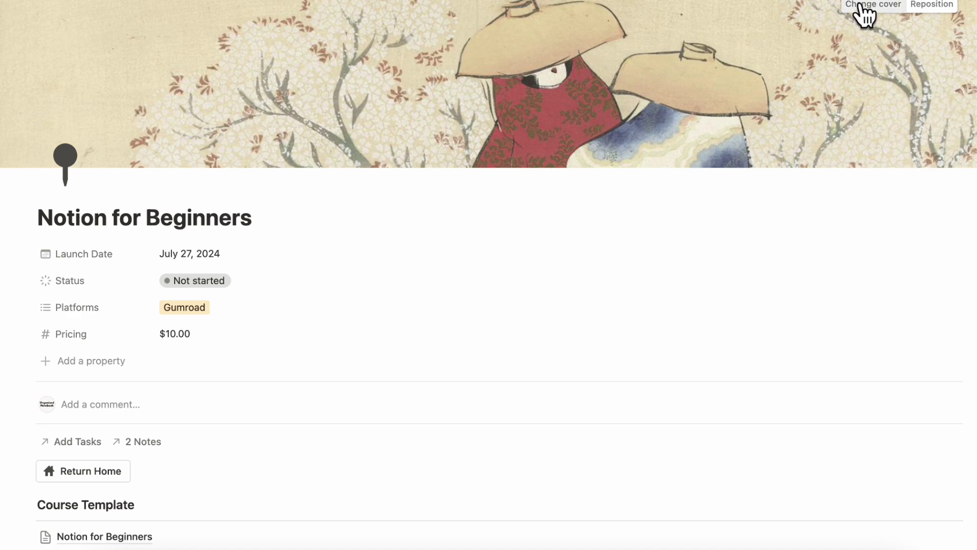
{"action": "left_click", "coordinate": [865, 7]}
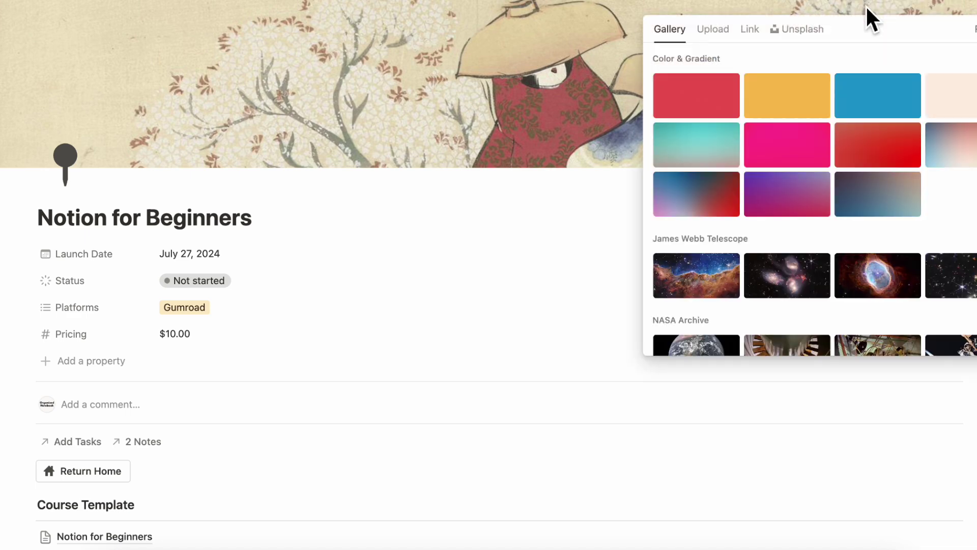
{"action": "left_click", "coordinate": [808, 31]}
{"action": "type", "text": "n"}
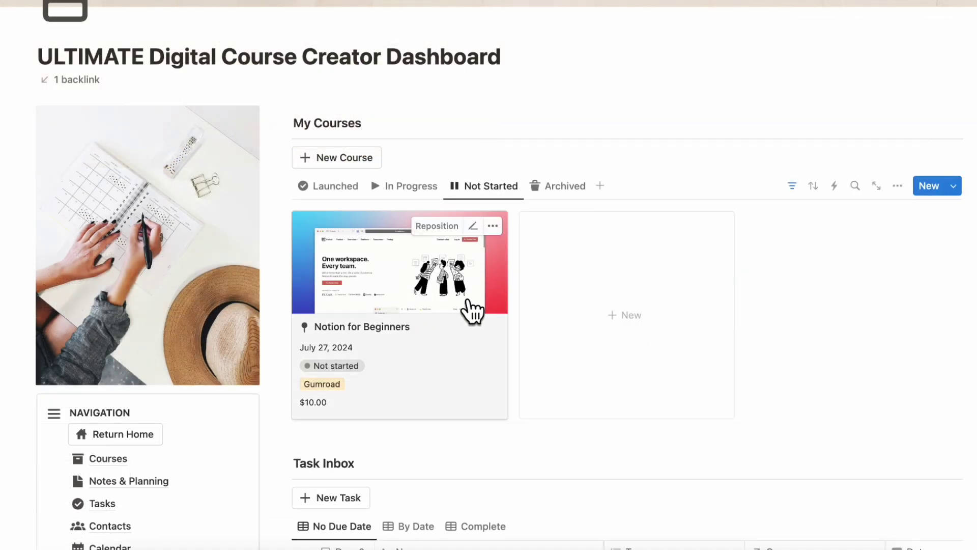
- Move the course status from In progress to Launched and view the Launched courses
{"action": "left_click", "coordinate": [359, 365]}
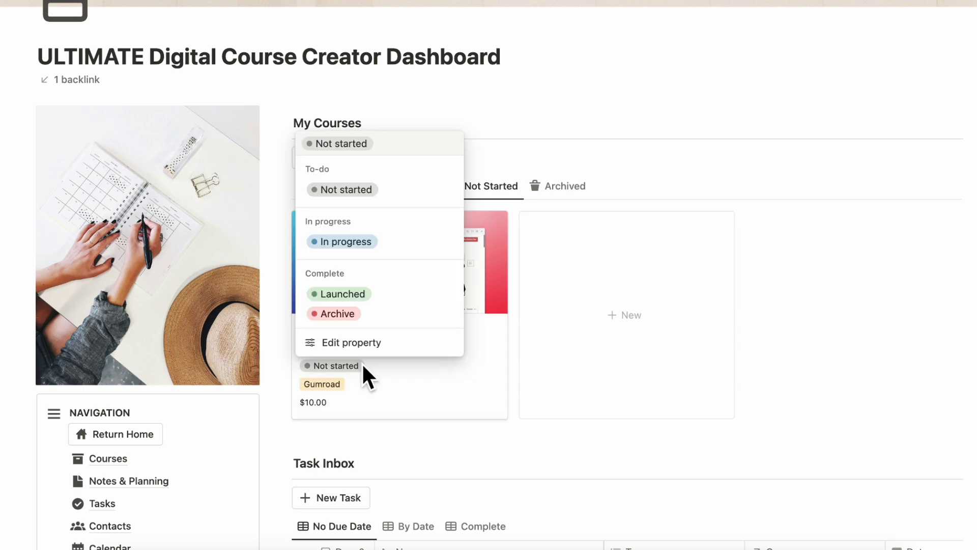
{"action": "left_click", "coordinate": [374, 244]}
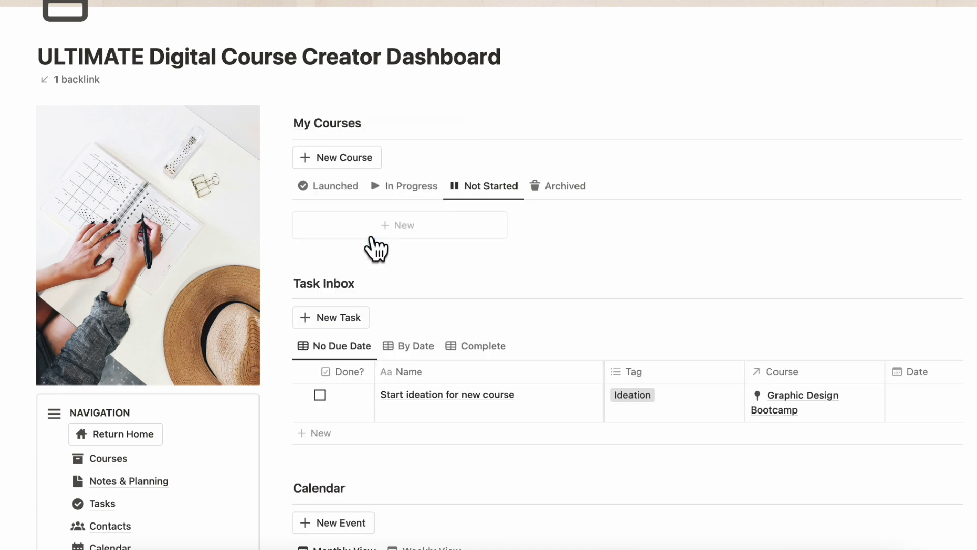
{"action": "left_click", "coordinate": [413, 187]}
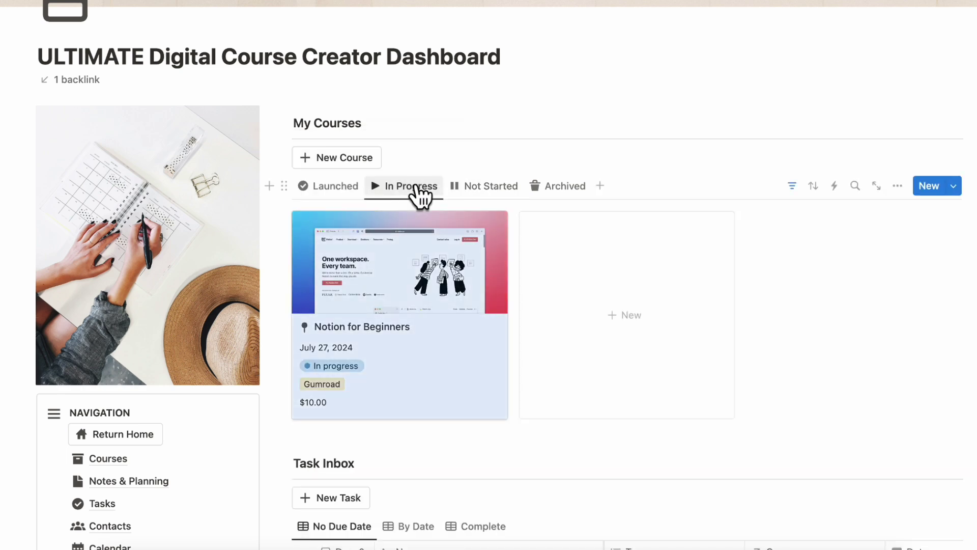
{"action": "left_click", "coordinate": [358, 367]}
{"action": "left_click", "coordinate": [349, 293]}
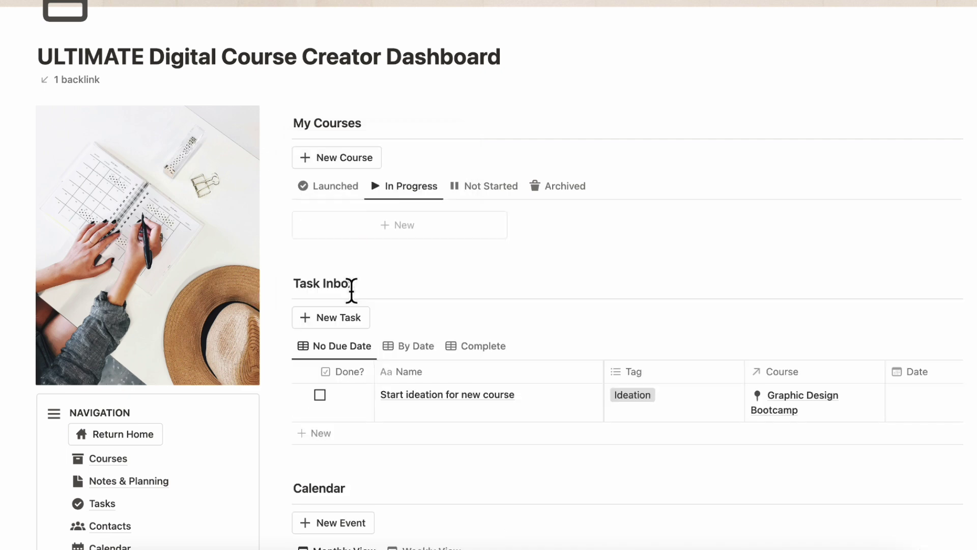
{"action": "left_click", "coordinate": [348, 188]}
- Open the launched Notion for Beginners card to review it, then close the preview
{"action": "scroll", "coordinate": [676, 288], "scroll_direction": "down", "scroll_amount": 1}
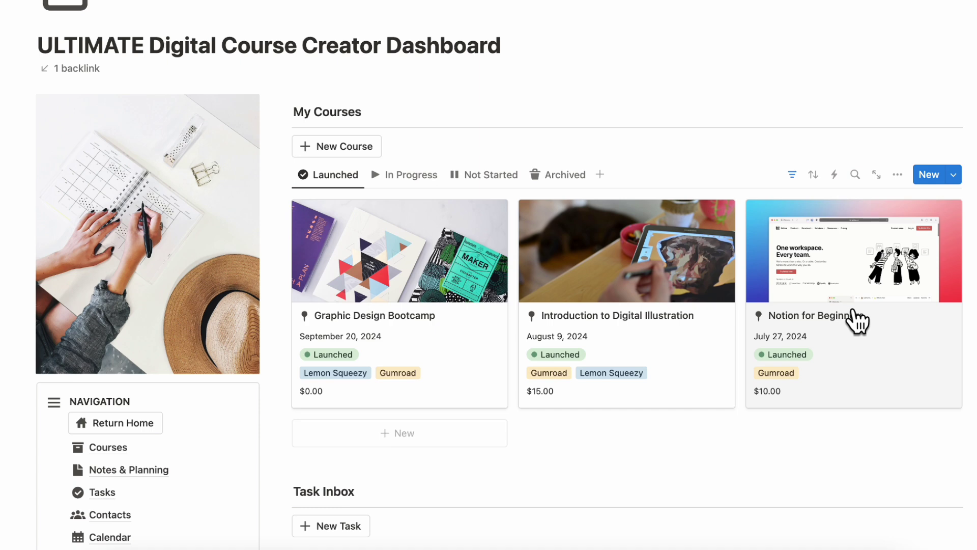
{"action": "left_click", "coordinate": [819, 346]}
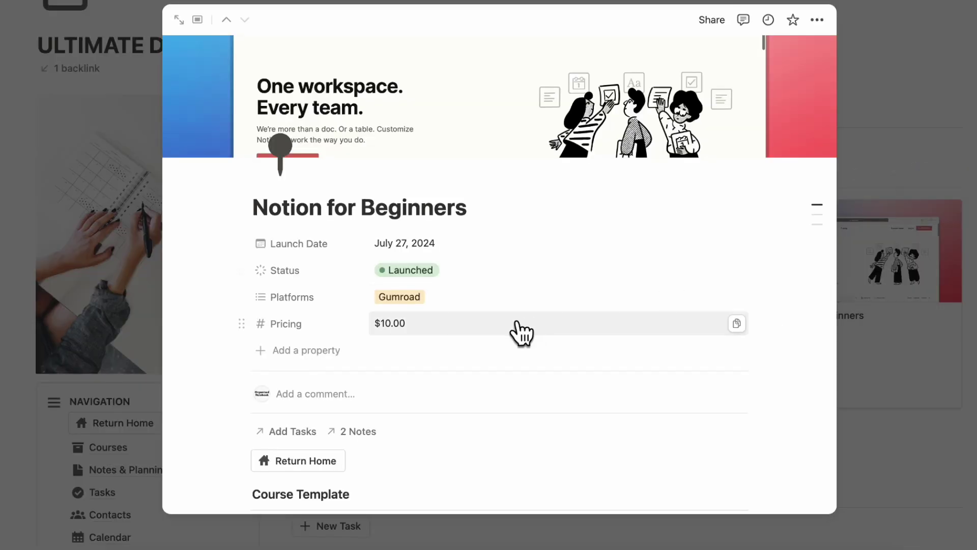
{"action": "scroll", "coordinate": [519, 331], "scroll_direction": "down", "scroll_amount": 7}
{"action": "mouse_move", "coordinate": [316, 157]}
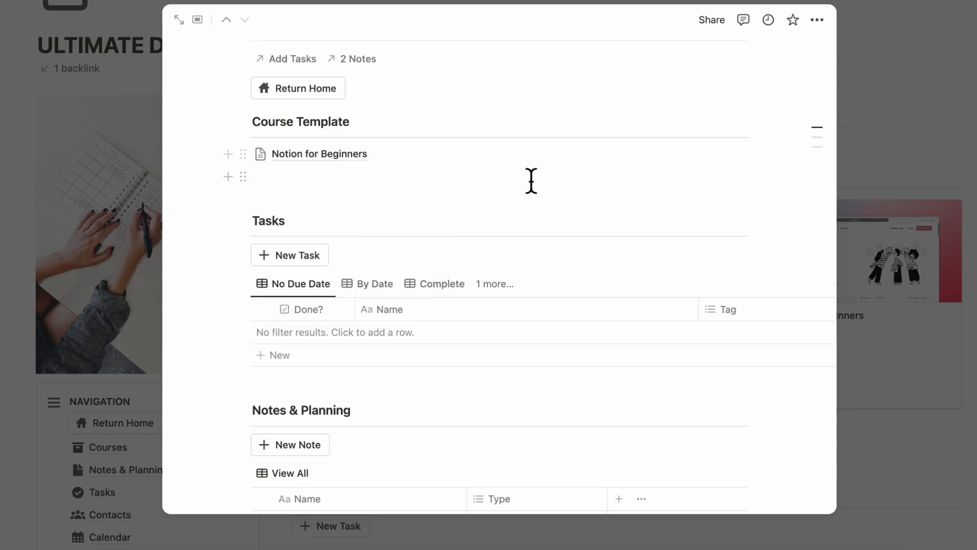
{"action": "left_click", "coordinate": [905, 212]}
{"action": "scroll", "coordinate": [656, 206], "scroll_direction": "down", "scroll_amount": 8}
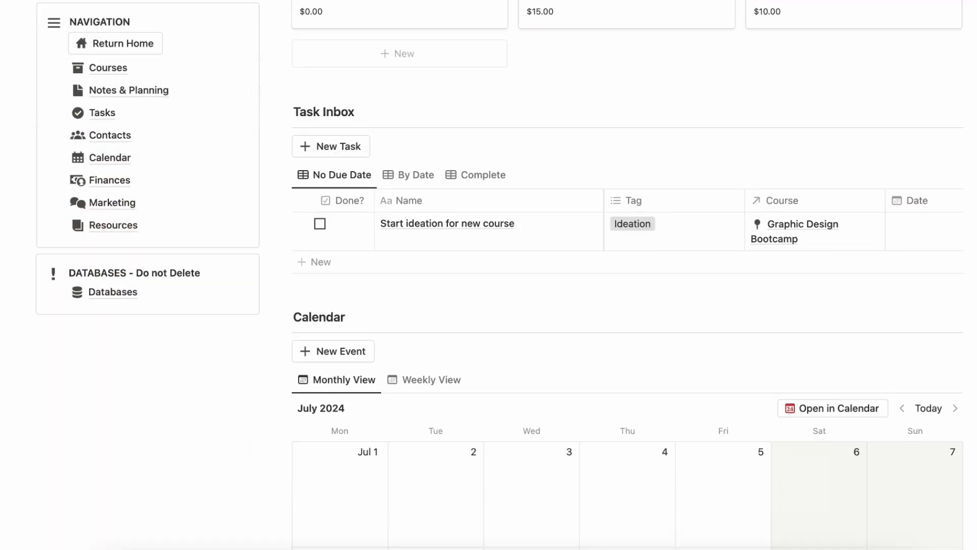
- Add a 'Working on Marketing' task linked to Notion for Beginners and tagged Admin
{"action": "left_click", "coordinate": [339, 148]}
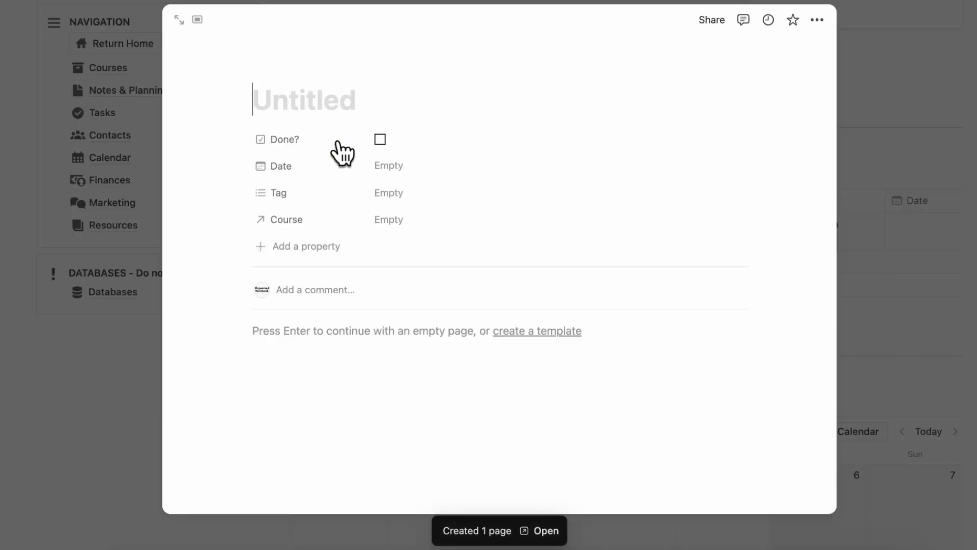
{"action": "left_click", "coordinate": [418, 232]}
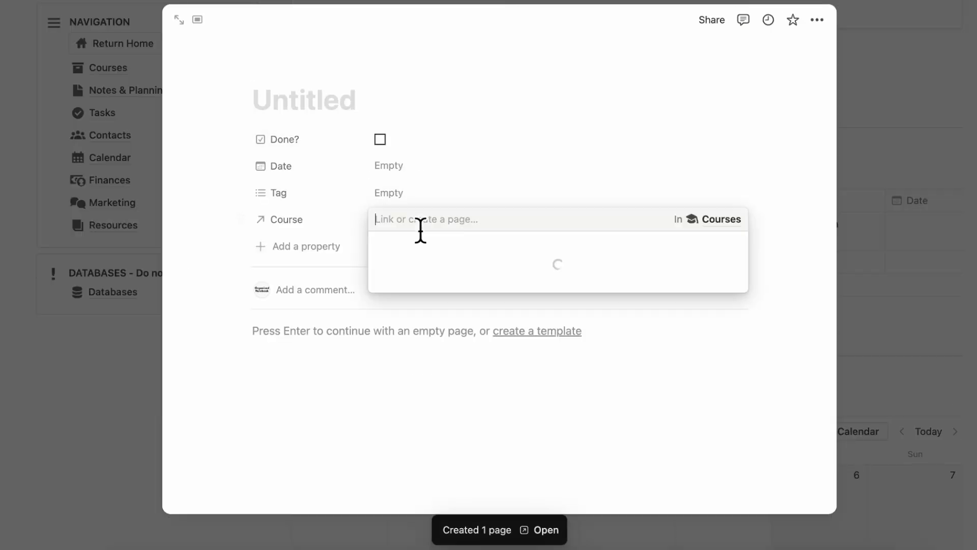
{"action": "left_click", "coordinate": [486, 311]}
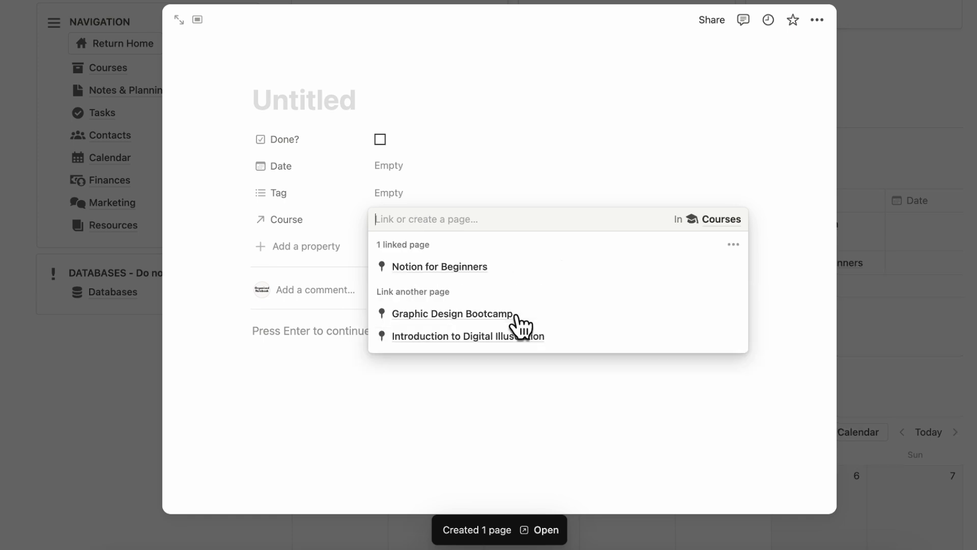
{"action": "left_click", "coordinate": [366, 107]}
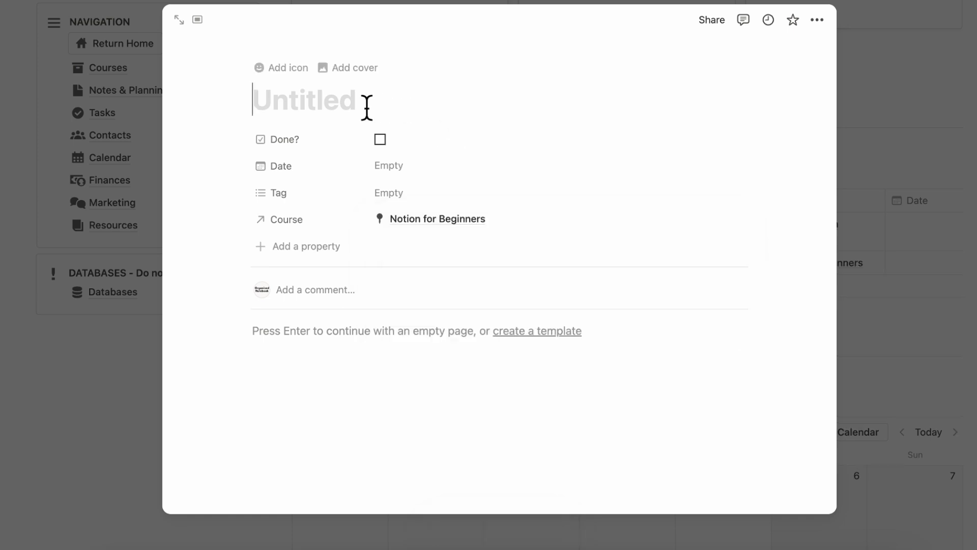
{"action": "type", "text": "Workin"}
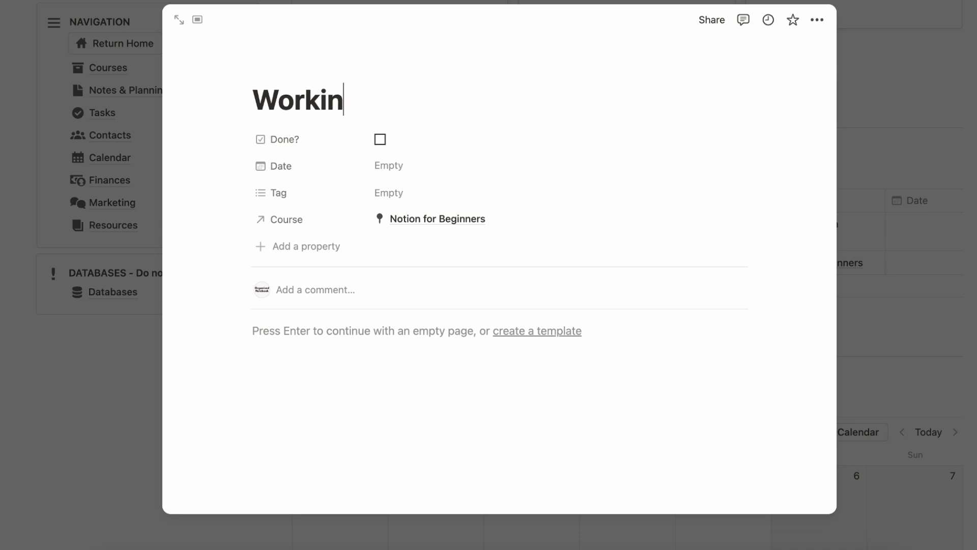
{"action": "type", "text": "g on Marketing"}
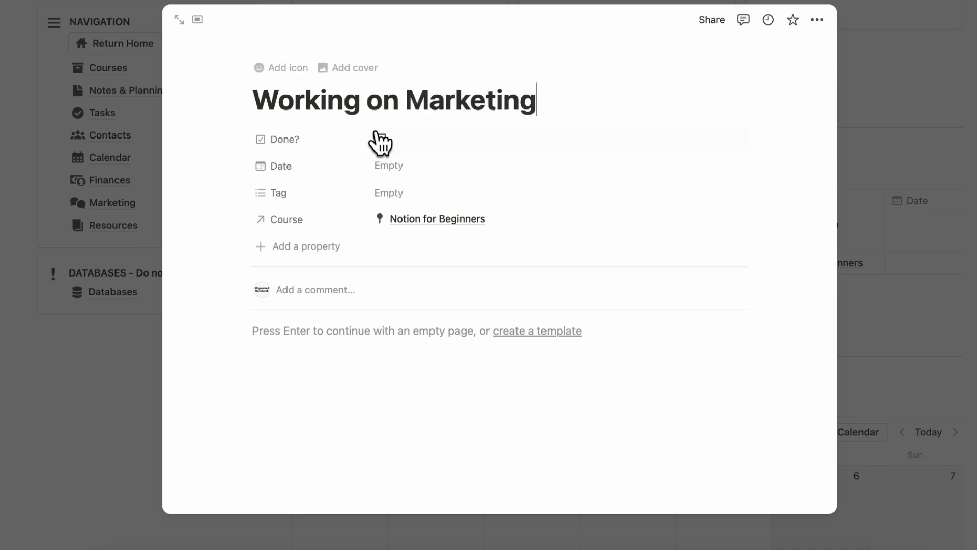
{"action": "left_click", "coordinate": [433, 194]}
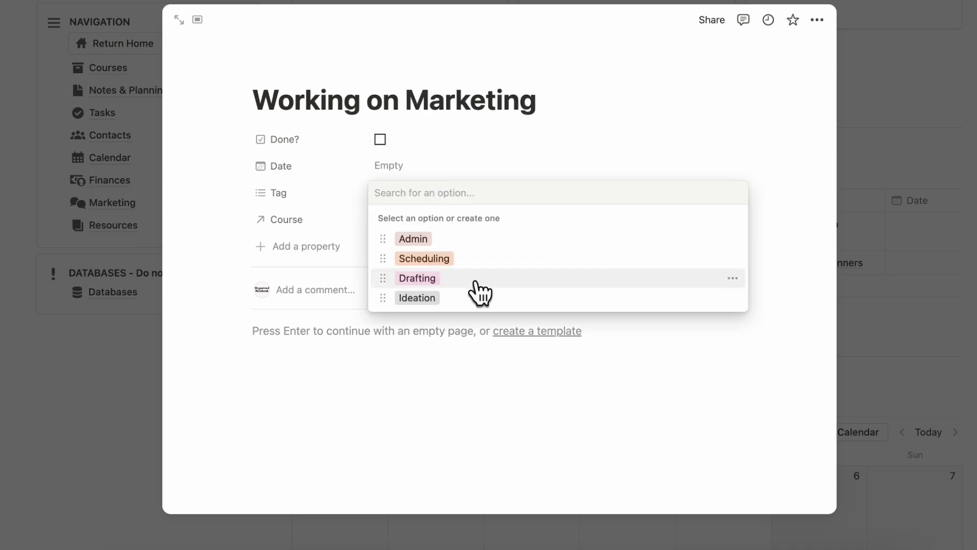
{"action": "left_click", "coordinate": [488, 242]}
{"action": "left_click", "coordinate": [570, 138]}
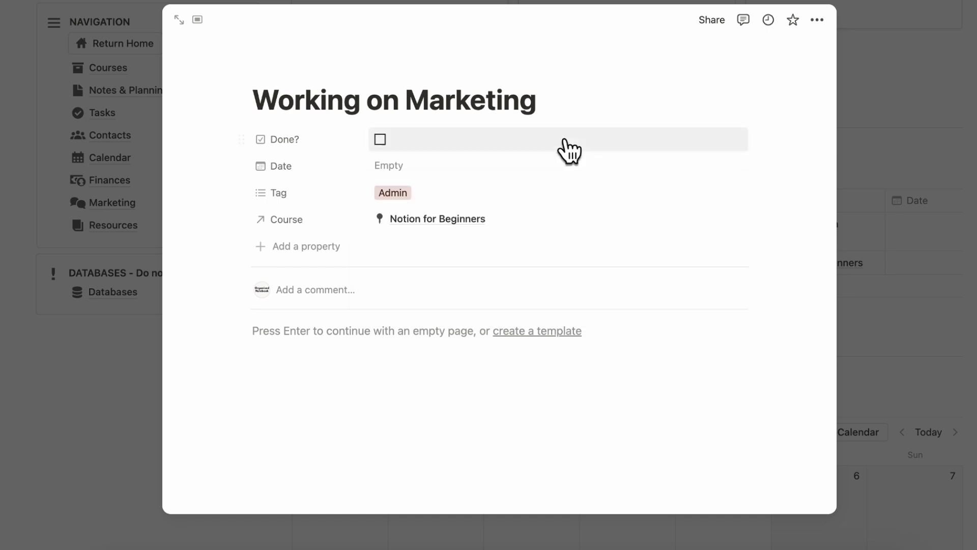
{"action": "left_click", "coordinate": [893, 307]}
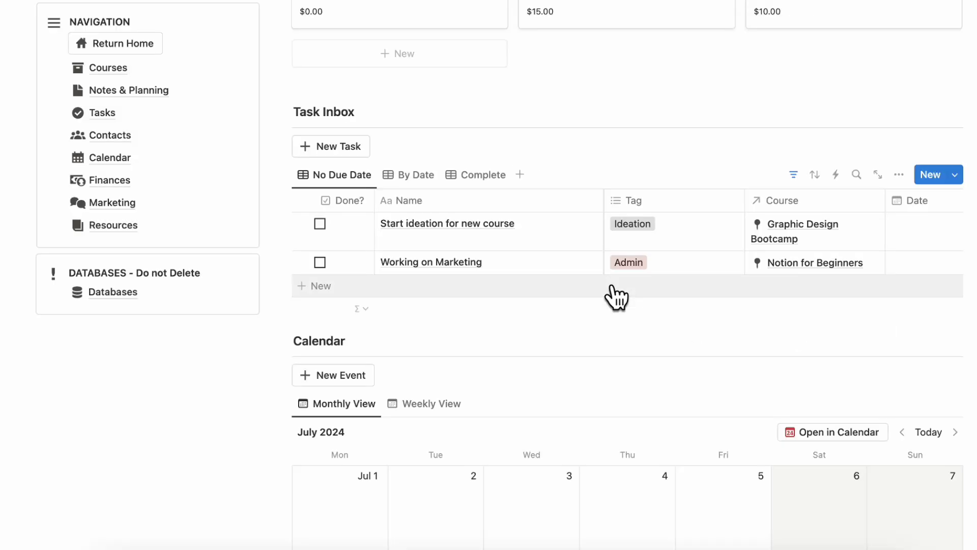
- Mark Working on Marketing done, then check the Complete and No Due Date task views
{"action": "left_click", "coordinate": [319, 261]}
{"action": "left_click", "coordinate": [476, 175]}
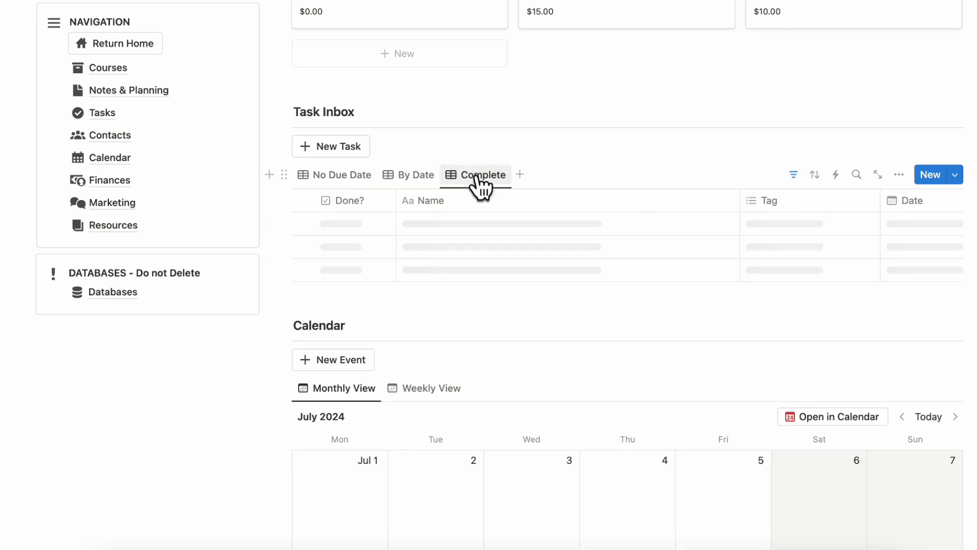
{"action": "left_click", "coordinate": [346, 175]}
{"action": "scroll", "coordinate": [387, 229], "scroll_direction": "up", "scroll_amount": 3}
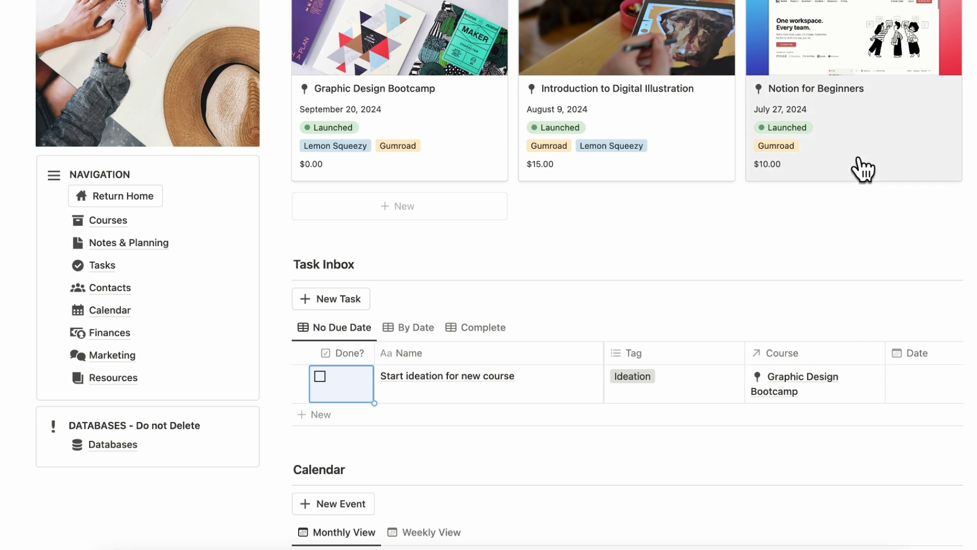
{"action": "left_click", "coordinate": [860, 168]}
{"action": "scroll", "coordinate": [645, 242], "scroll_direction": "down", "scroll_amount": 10}
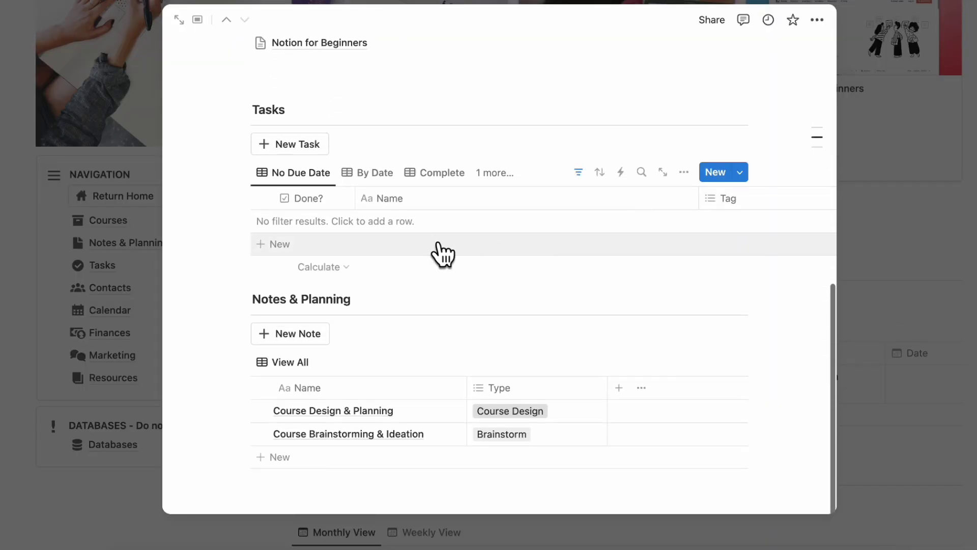
{"action": "left_click", "coordinate": [442, 176]}
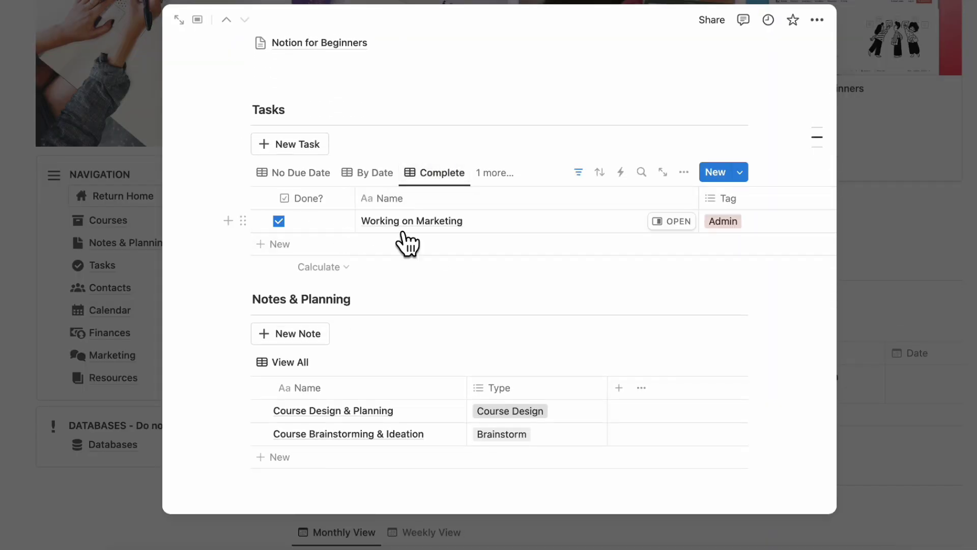
{"action": "left_click", "coordinate": [305, 173]}
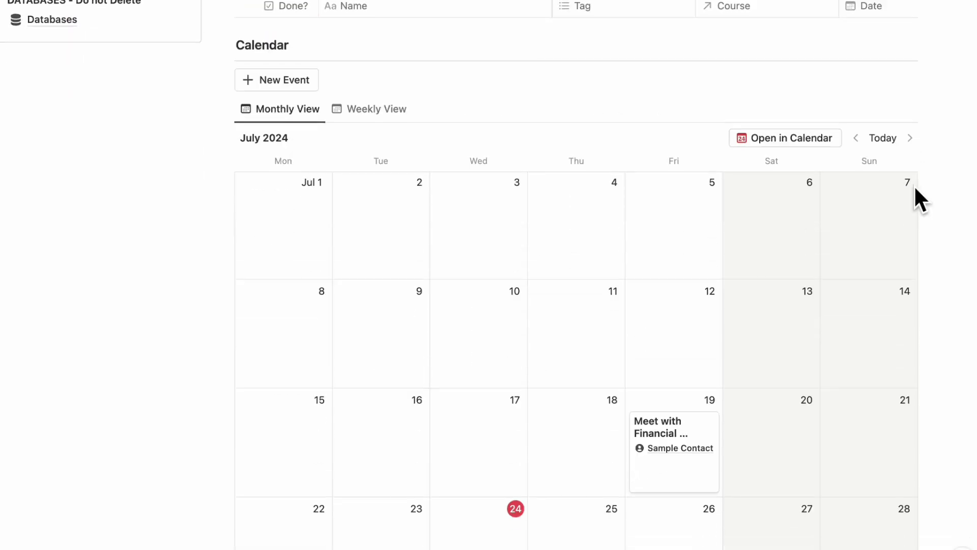
- Create a calendar event titled 'New Calendar Event' dated July 24, 2024
{"action": "scroll", "coordinate": [914, 185], "scroll_direction": "down", "scroll_amount": 1}
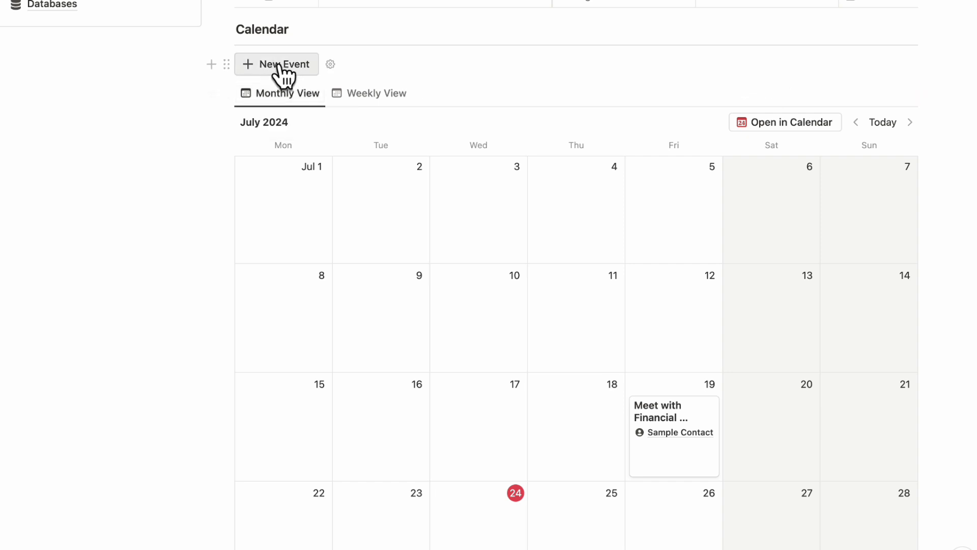
{"action": "left_click", "coordinate": [298, 67]}
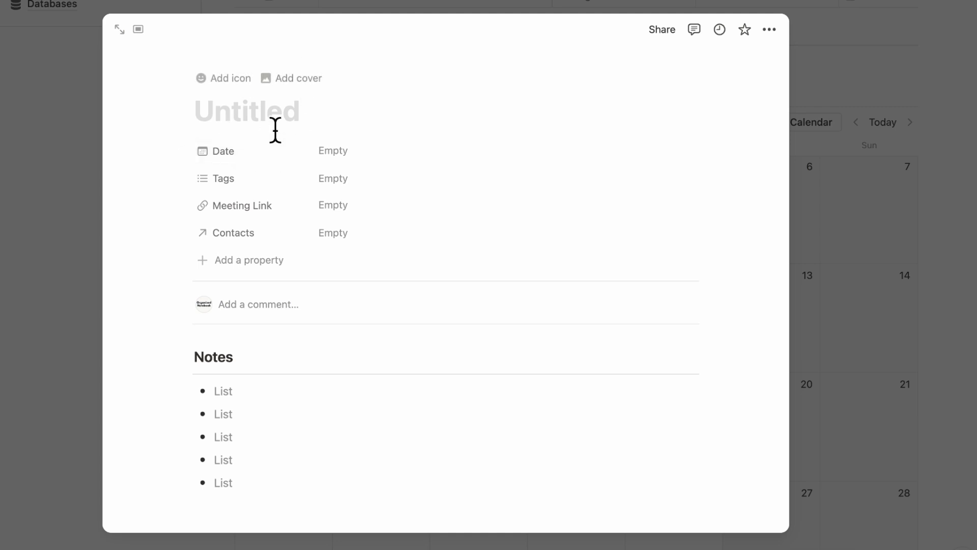
{"action": "type", "text": "New Calendar Event"}
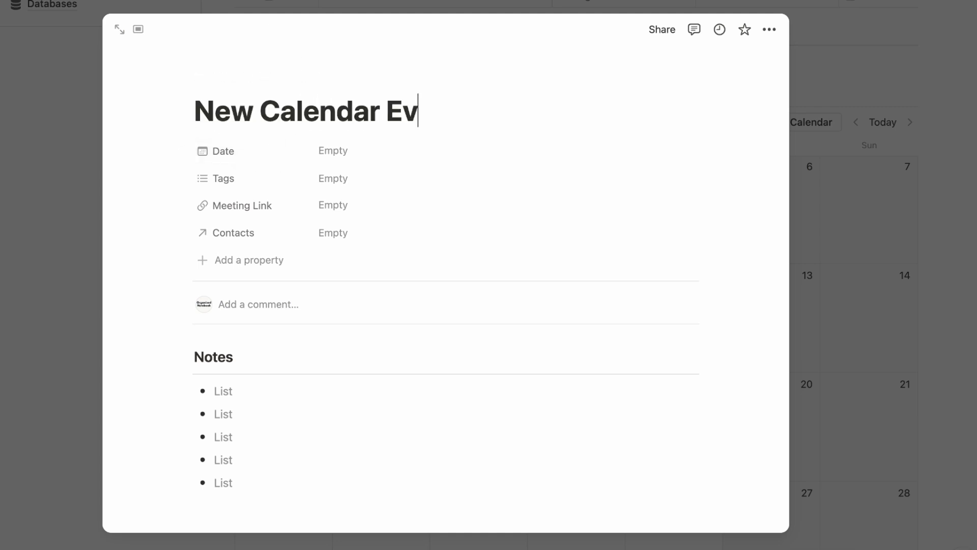
{"action": "left_click", "coordinate": [356, 152]}
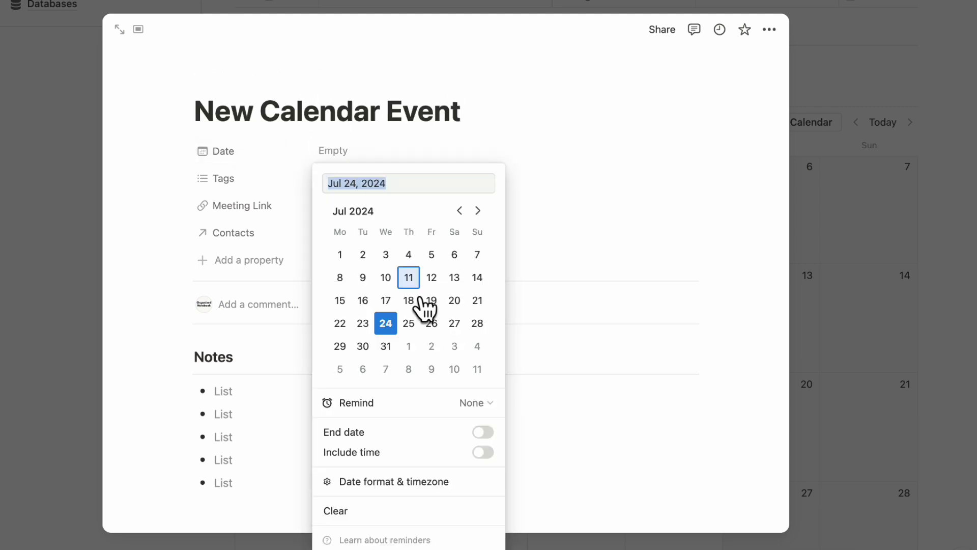
{"action": "left_click", "coordinate": [386, 326]}
{"action": "left_click", "coordinate": [356, 150]}
- Look over the event's Tags, Meeting Link and Contacts fields, leaving them empty, and close it
{"action": "left_click", "coordinate": [346, 181]}
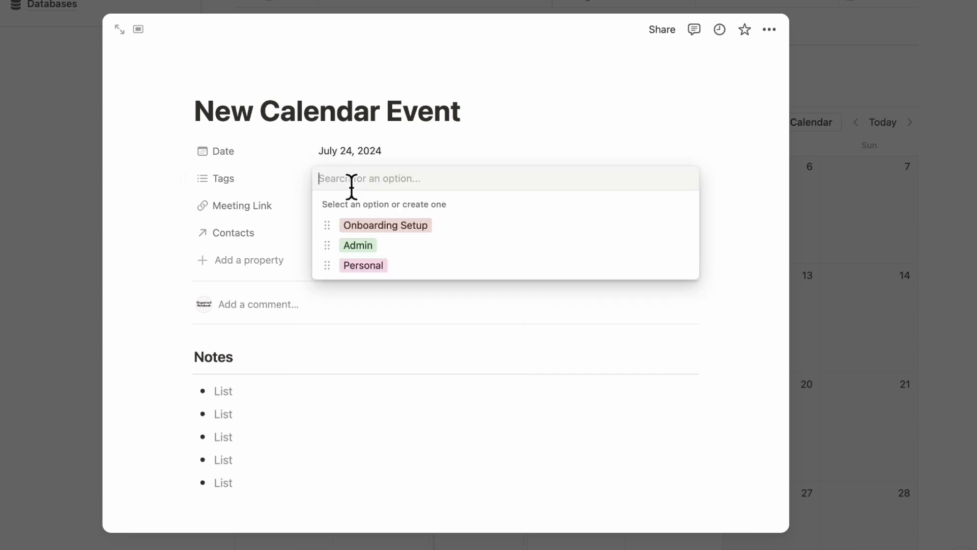
{"action": "left_click", "coordinate": [378, 151]}
{"action": "left_click", "coordinate": [369, 206]}
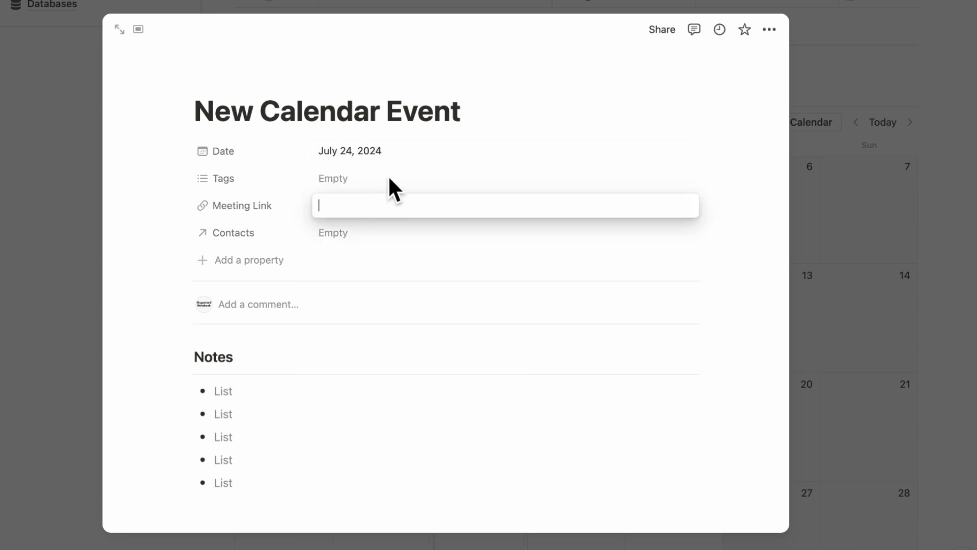
{"action": "left_click", "coordinate": [388, 175]}
{"action": "left_click", "coordinate": [375, 234]}
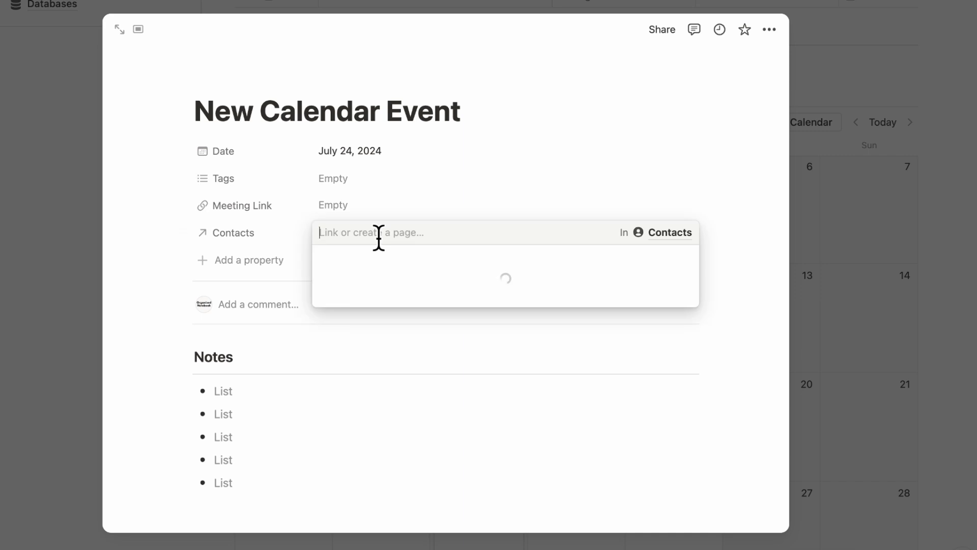
{"action": "left_click", "coordinate": [258, 235]}
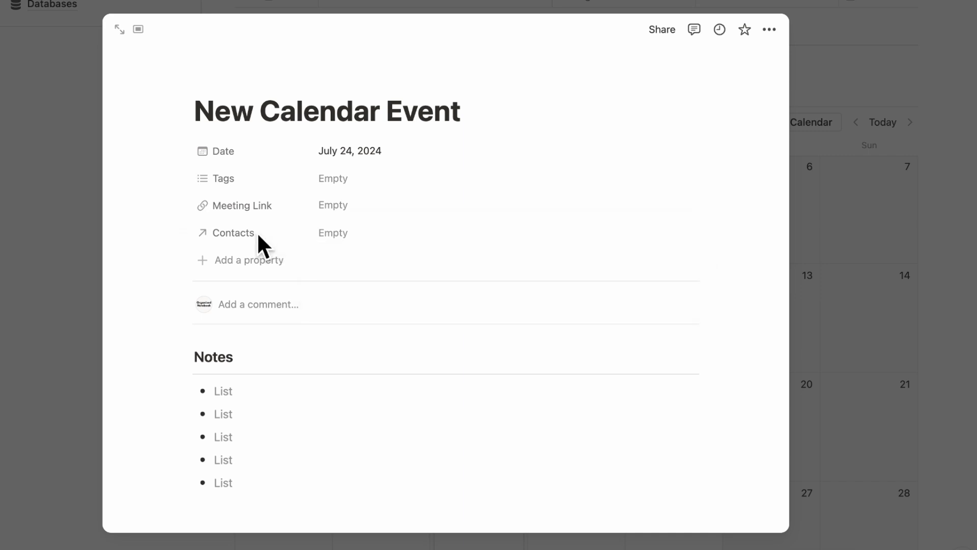
{"action": "key", "text": "Escape"}
{"action": "scroll", "coordinate": [159, 373], "scroll_direction": "down", "scroll_amount": 2}
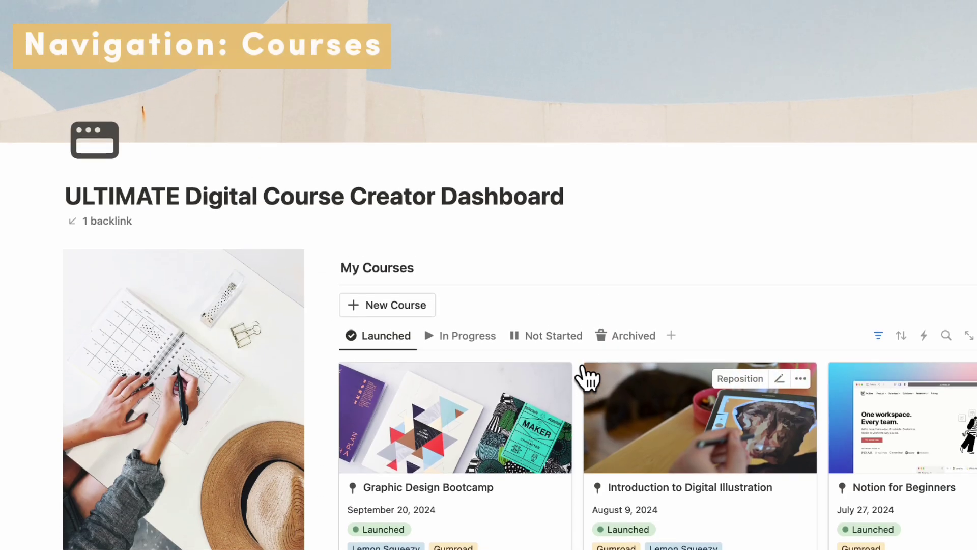
- Open Courses and browse its In Progress, Not Started and Archived views
{"action": "scroll", "coordinate": [585, 377], "scroll_direction": "down", "scroll_amount": 5}
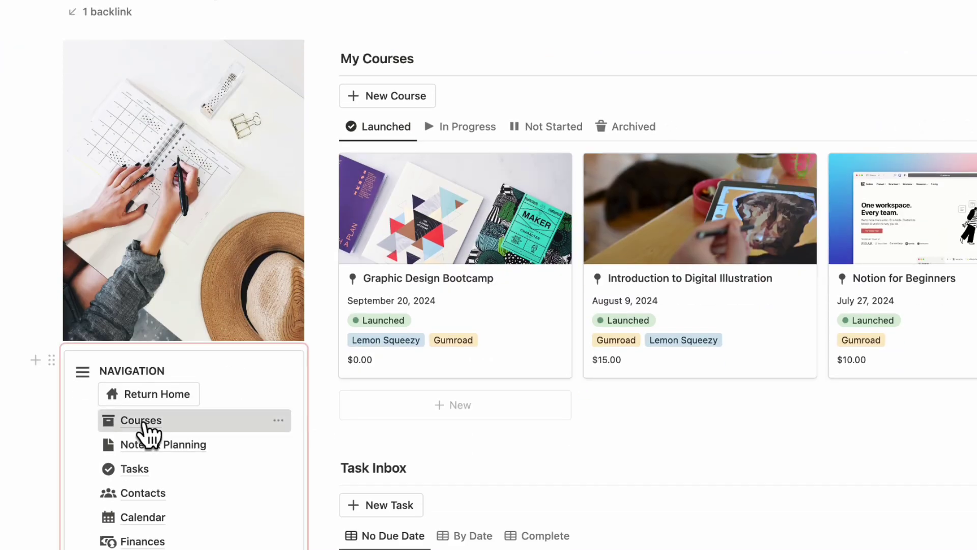
{"action": "left_click", "coordinate": [145, 422]}
{"action": "scroll", "coordinate": [343, 283], "scroll_direction": "down", "scroll_amount": 4}
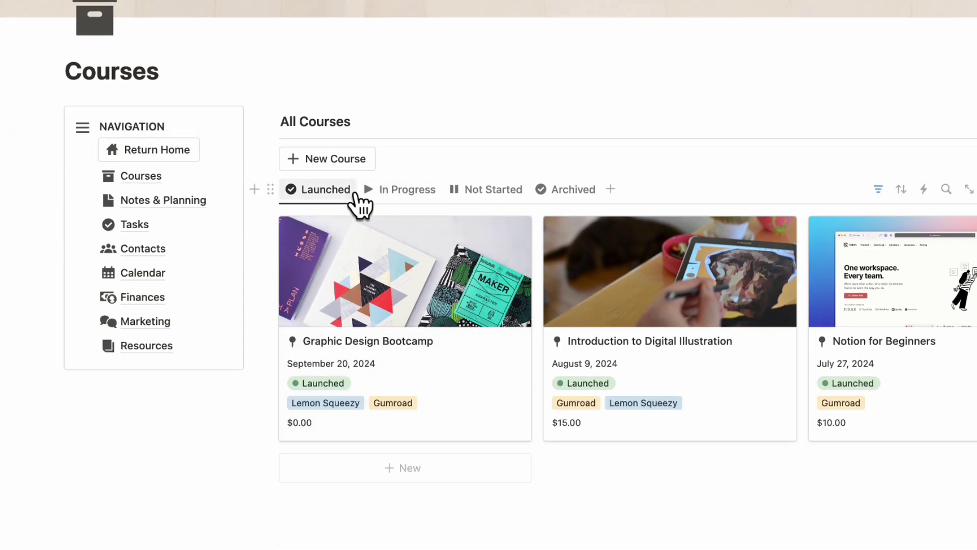
{"action": "left_click", "coordinate": [394, 190]}
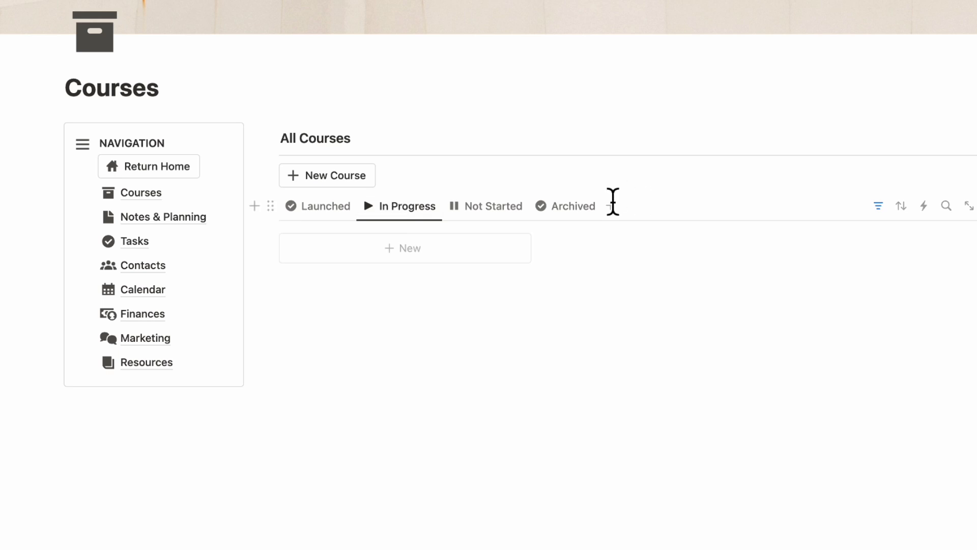
{"action": "left_click", "coordinate": [497, 206]}
{"action": "left_click", "coordinate": [571, 210]}
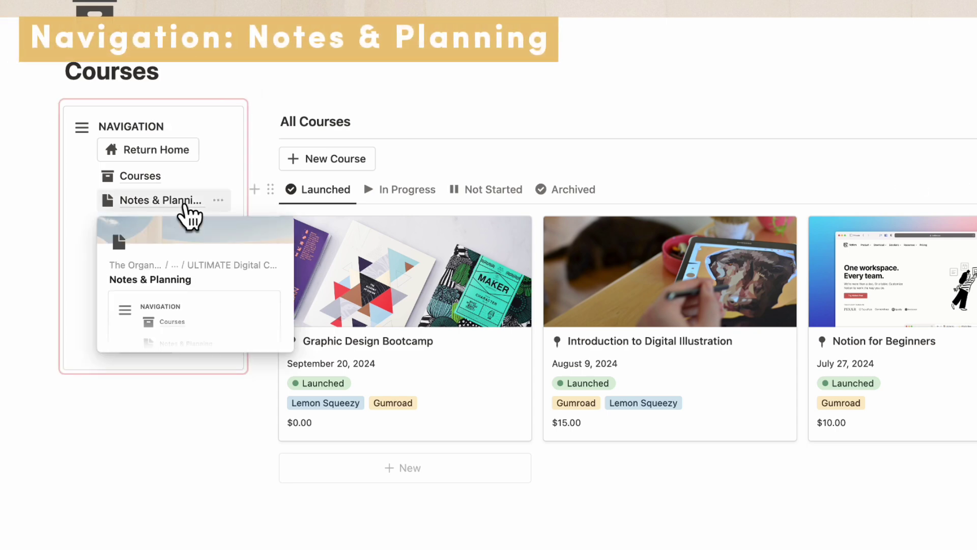
- Open the Notes & Planning table and preview a new note
{"action": "left_click", "coordinate": [189, 214]}
{"action": "scroll", "coordinate": [285, 204], "scroll_direction": "down", "scroll_amount": 5}
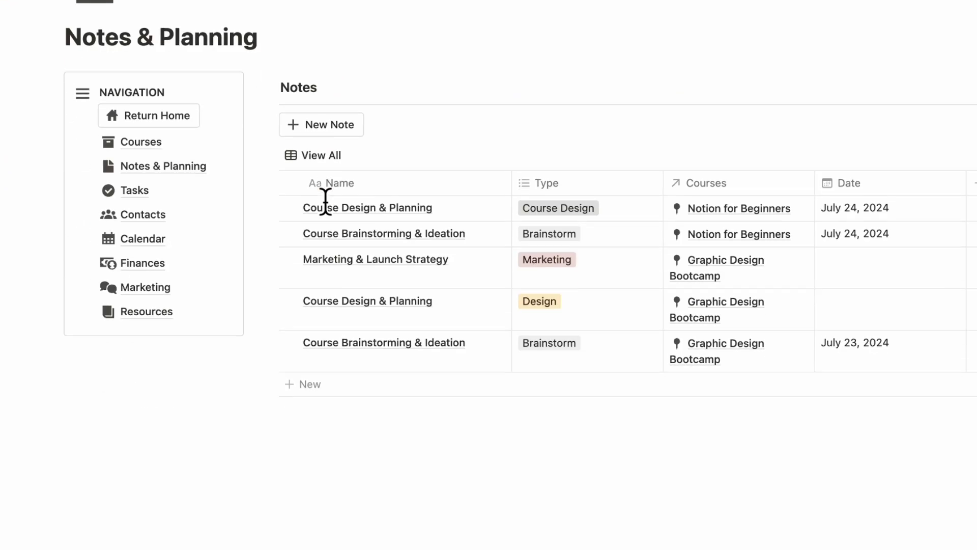
{"action": "scroll", "coordinate": [321, 213], "scroll_direction": "up", "scroll_amount": 3}
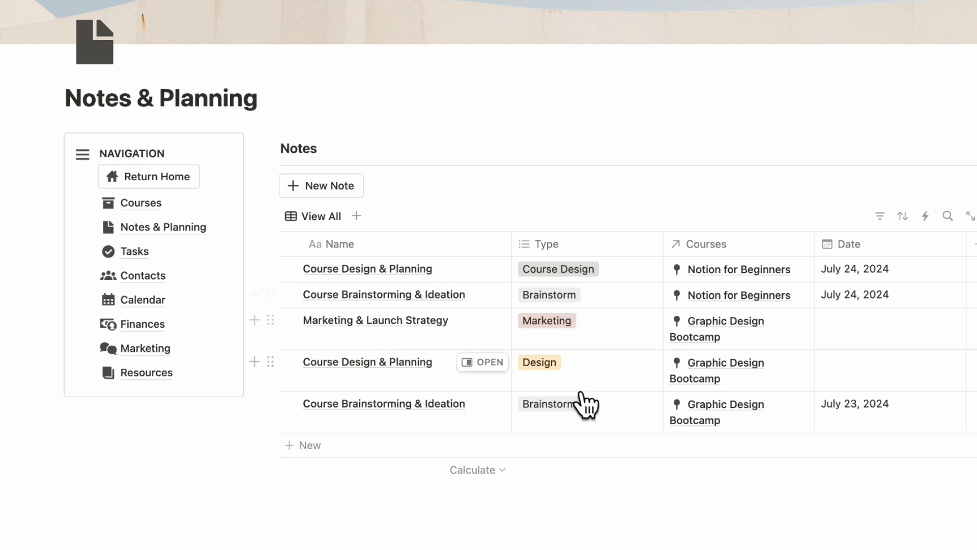
{"action": "left_click", "coordinate": [328, 187]}
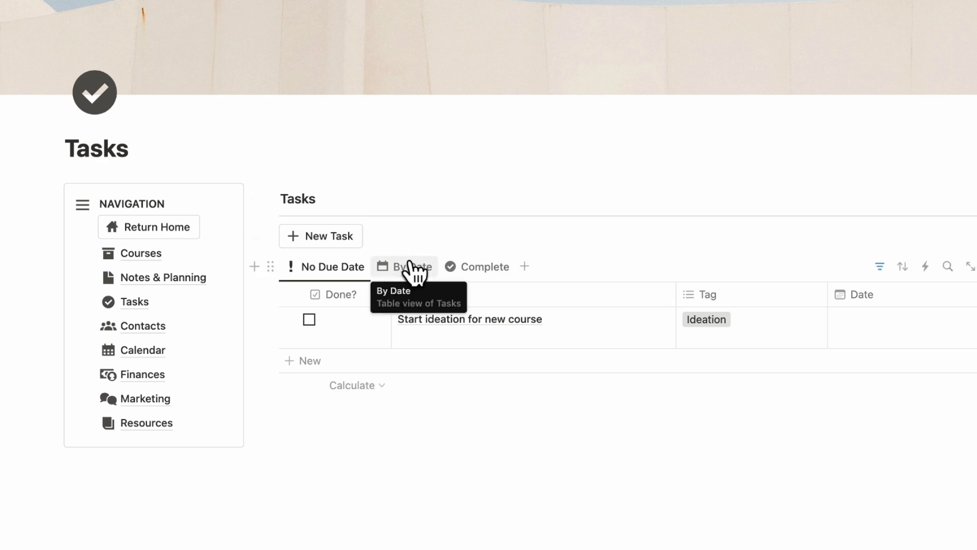
- Flip through the Tasks By Date, Complete and No Due Date views, then go to Contacts
{"action": "scroll", "coordinate": [433, 315], "scroll_direction": "right", "scroll_amount": 3}
{"action": "scroll", "coordinate": [435, 315], "scroll_direction": "left", "scroll_amount": 3}
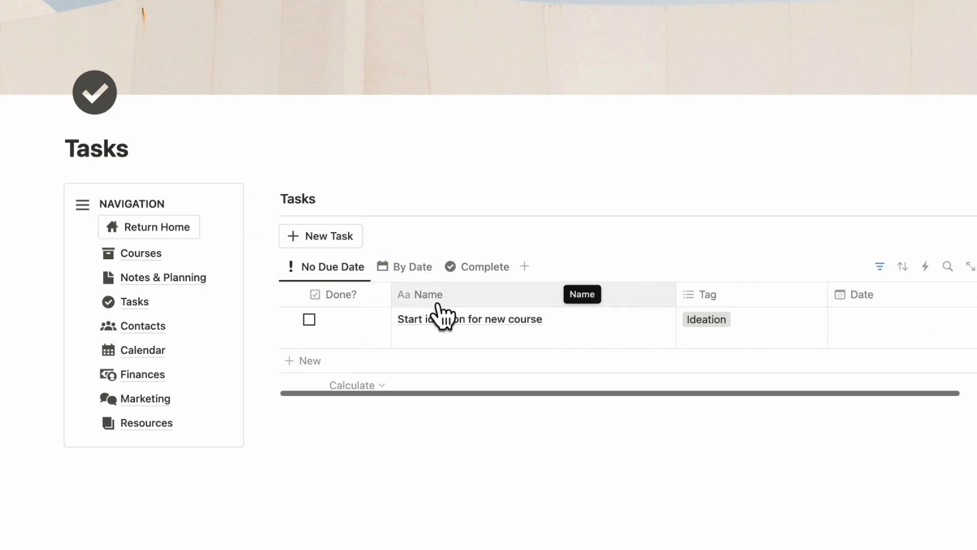
{"action": "left_click", "coordinate": [397, 275]}
{"action": "left_click", "coordinate": [464, 275]}
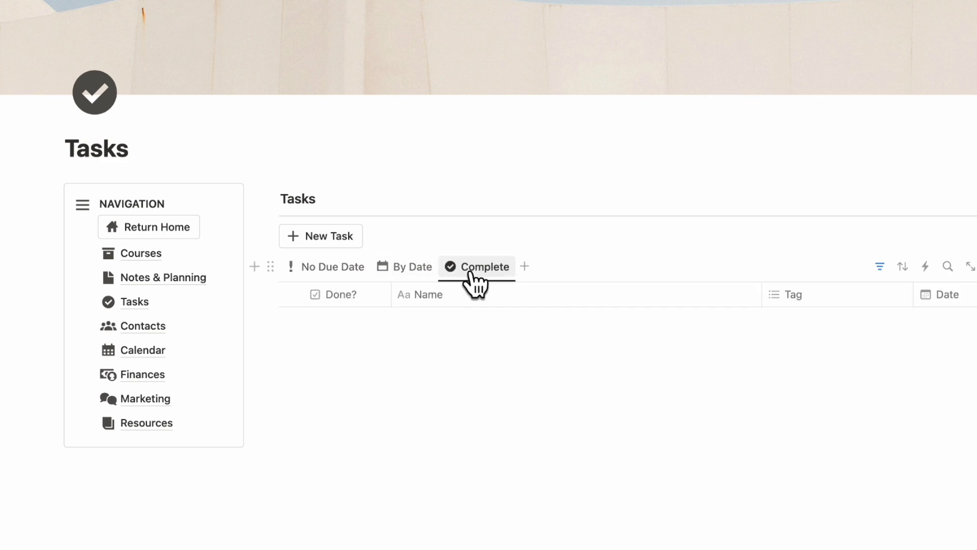
{"action": "left_click", "coordinate": [331, 274]}
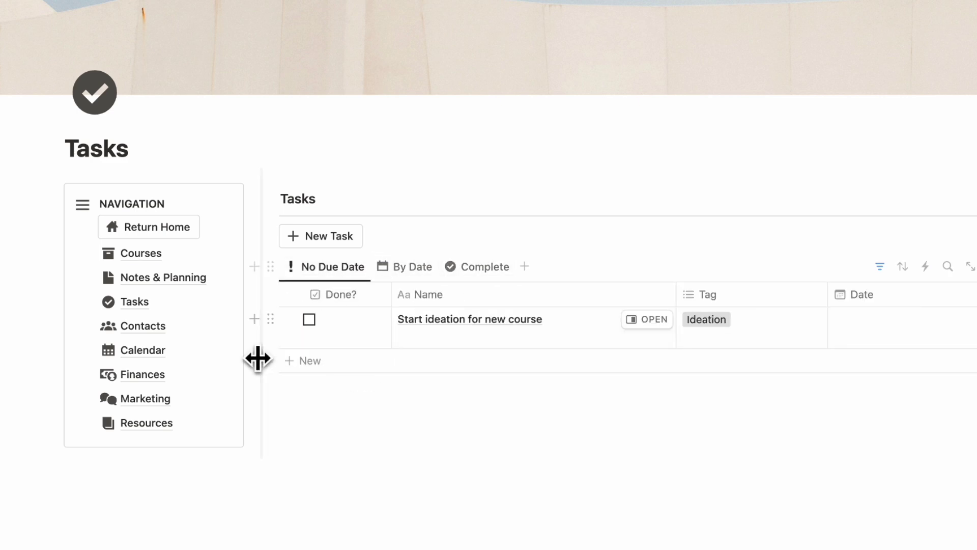
{"action": "left_click", "coordinate": [145, 327]}
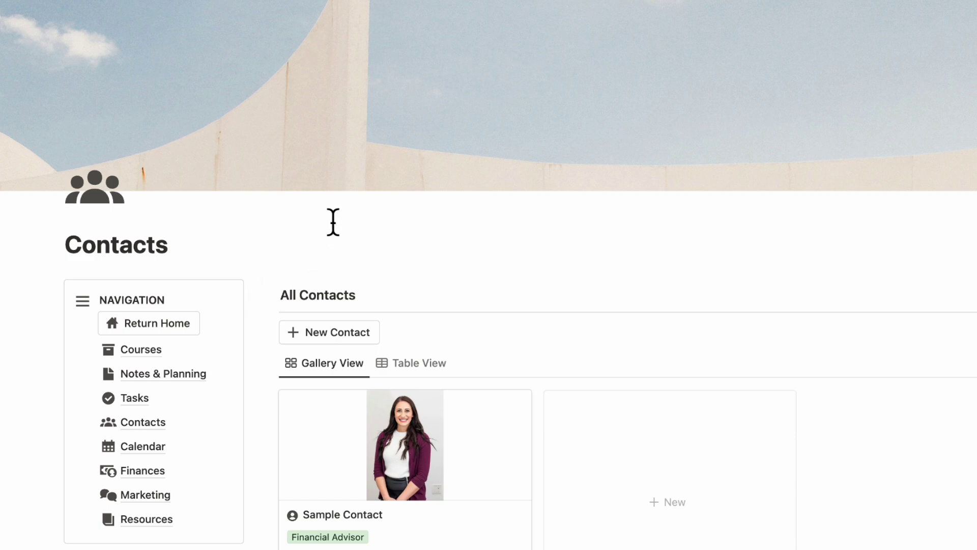
- Create a blank Untitled contact, glance at its contact type options, and close it
{"action": "scroll", "coordinate": [333, 222], "scroll_direction": "down", "scroll_amount": 5}
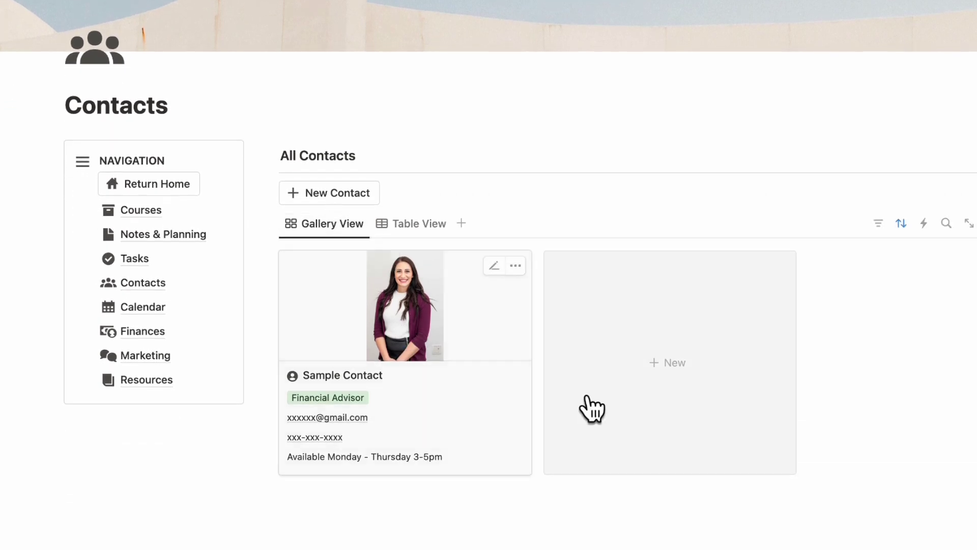
{"action": "left_click", "coordinate": [332, 193]}
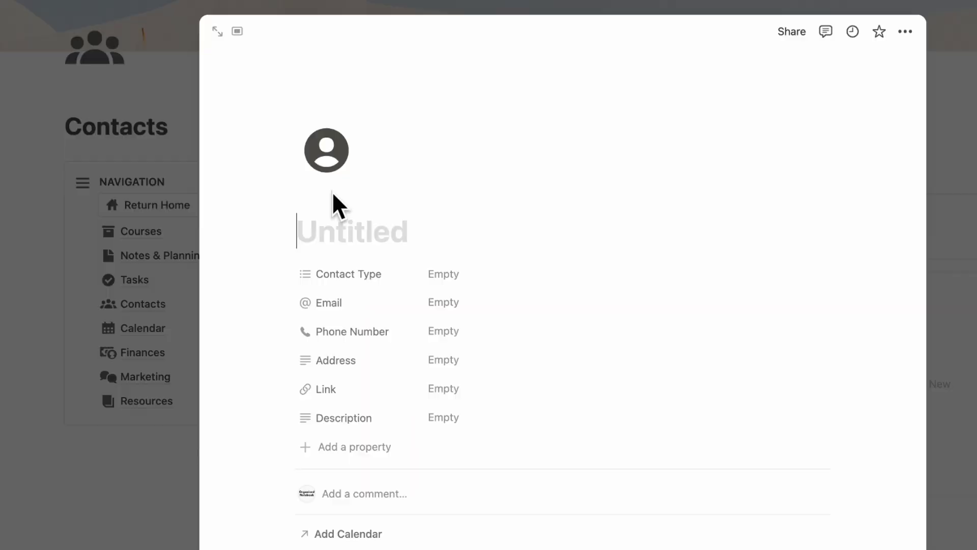
{"action": "left_click", "coordinate": [472, 276]}
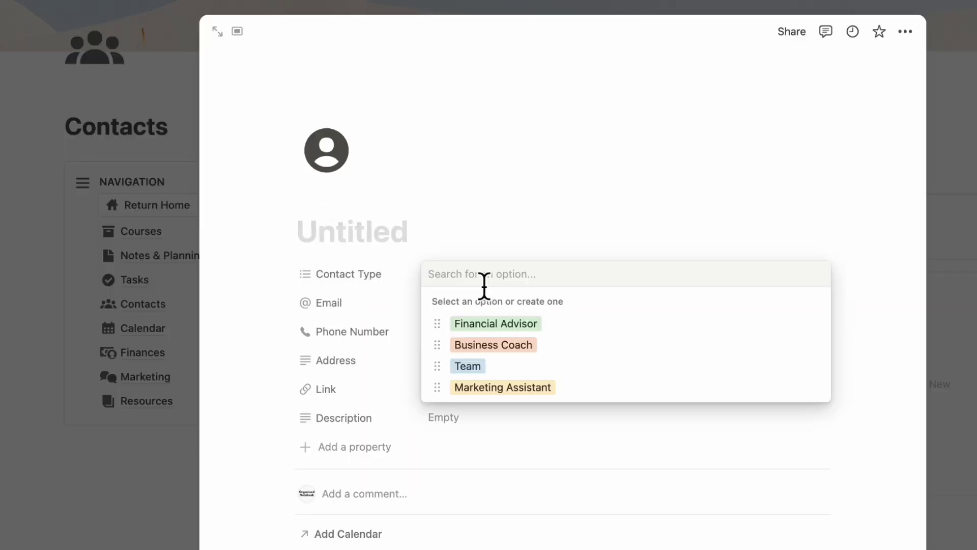
{"action": "key", "text": "Escape"}
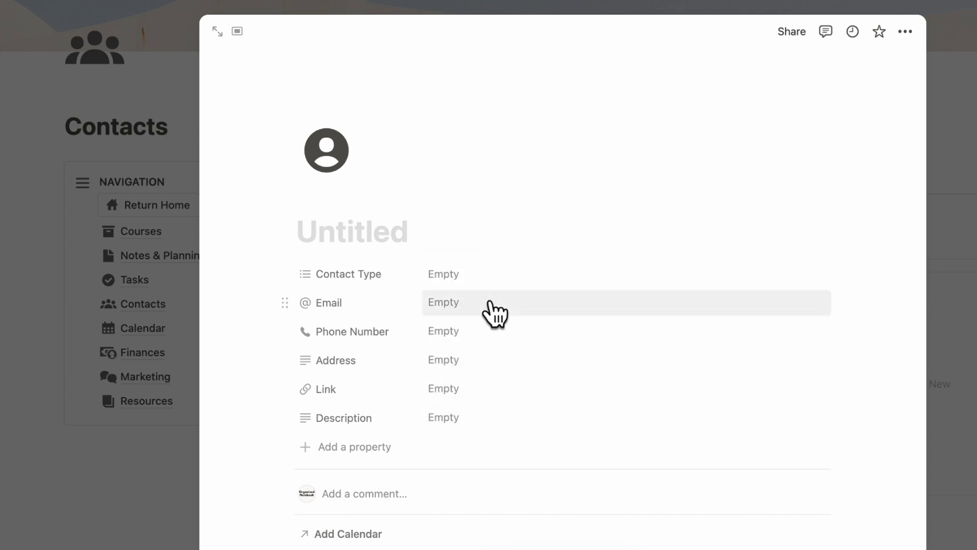
{"action": "scroll", "coordinate": [497, 392], "scroll_direction": "down", "scroll_amount": 3}
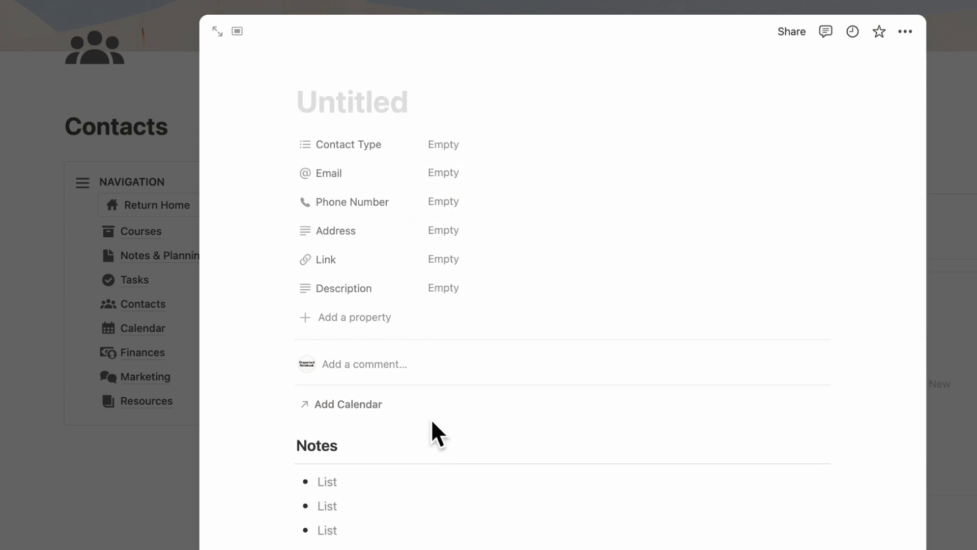
{"action": "scroll", "coordinate": [432, 421], "scroll_direction": "up", "scroll_amount": 3}
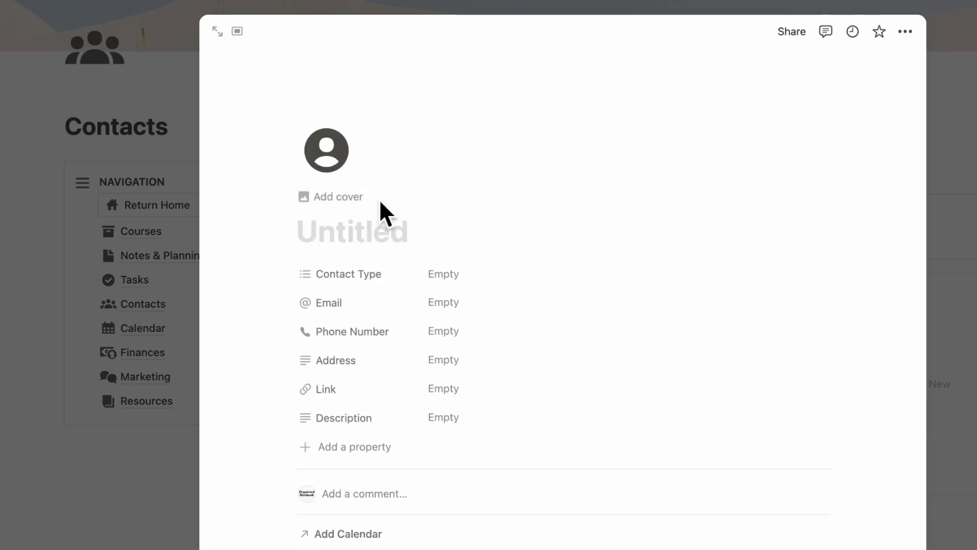
{"action": "left_click", "coordinate": [160, 518]}
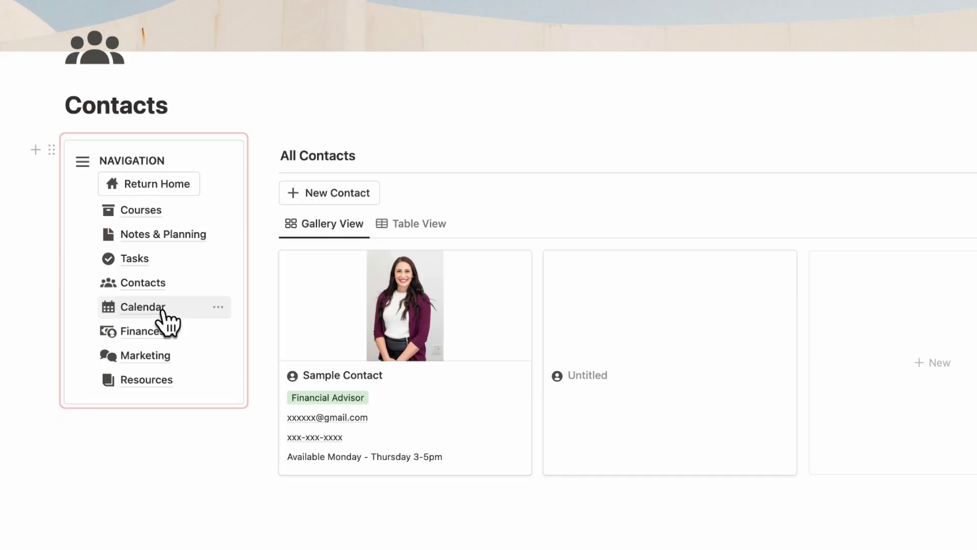
- Switch the Calendar page between Week View and Monthly View, then go to Finances
{"action": "left_click", "coordinate": [165, 308]}
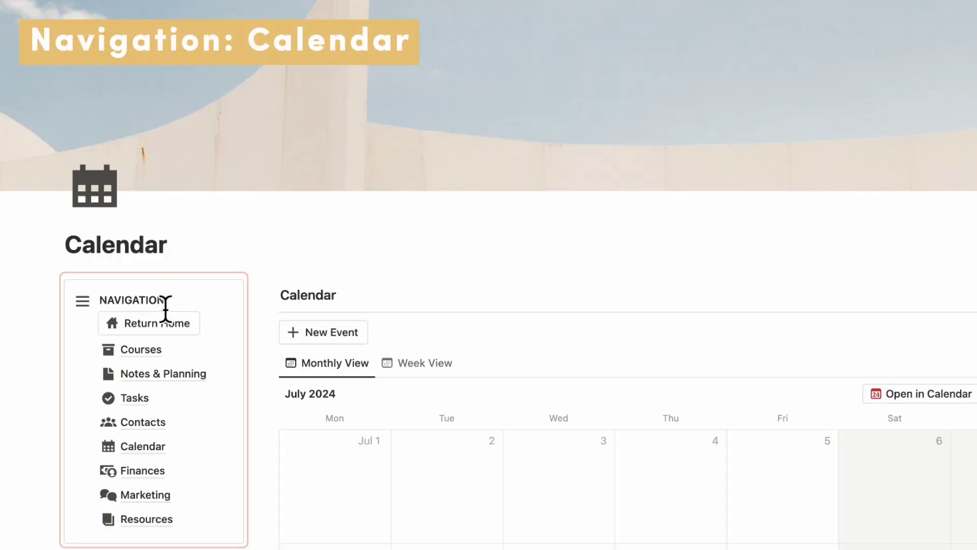
{"action": "scroll", "coordinate": [248, 257], "scroll_direction": "down", "scroll_amount": 5}
{"action": "scroll", "coordinate": [248, 257], "scroll_direction": "down", "scroll_amount": 3}
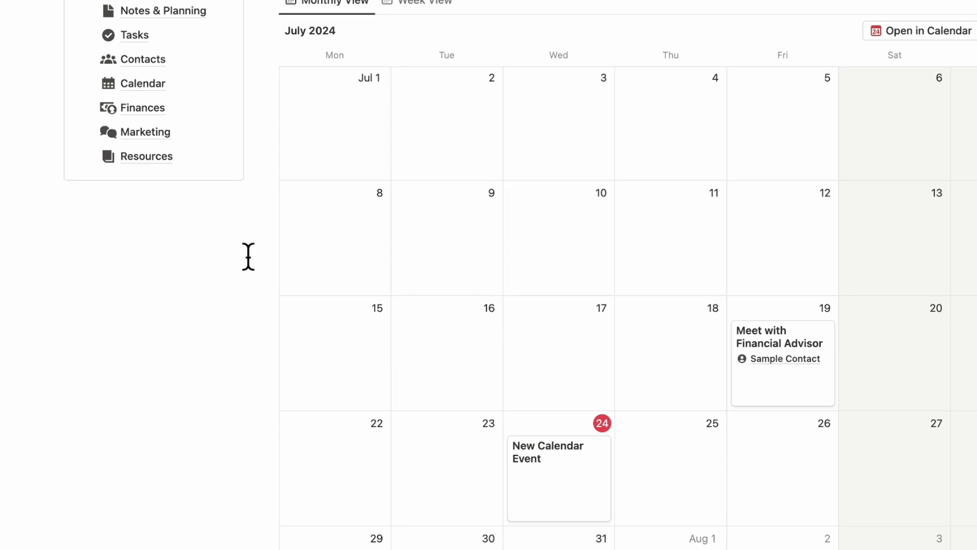
{"action": "scroll", "coordinate": [248, 257], "scroll_direction": "up", "scroll_amount": 2}
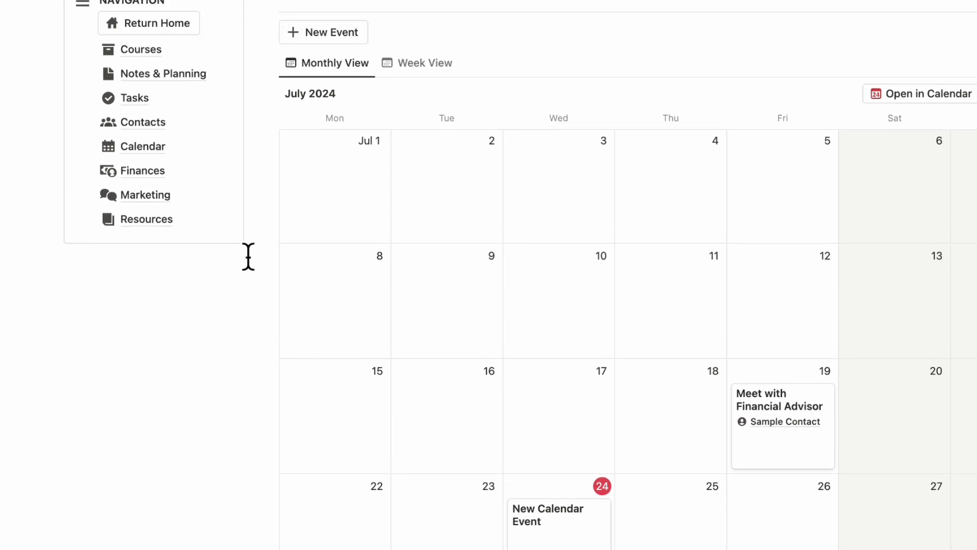
{"action": "left_click", "coordinate": [423, 63]}
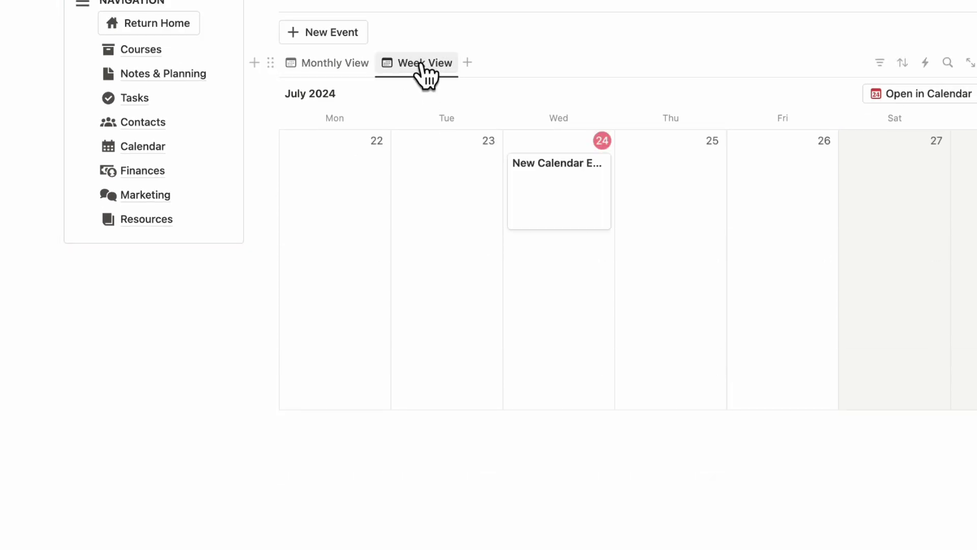
{"action": "left_click", "coordinate": [329, 71]}
{"action": "left_click", "coordinate": [156, 170]}
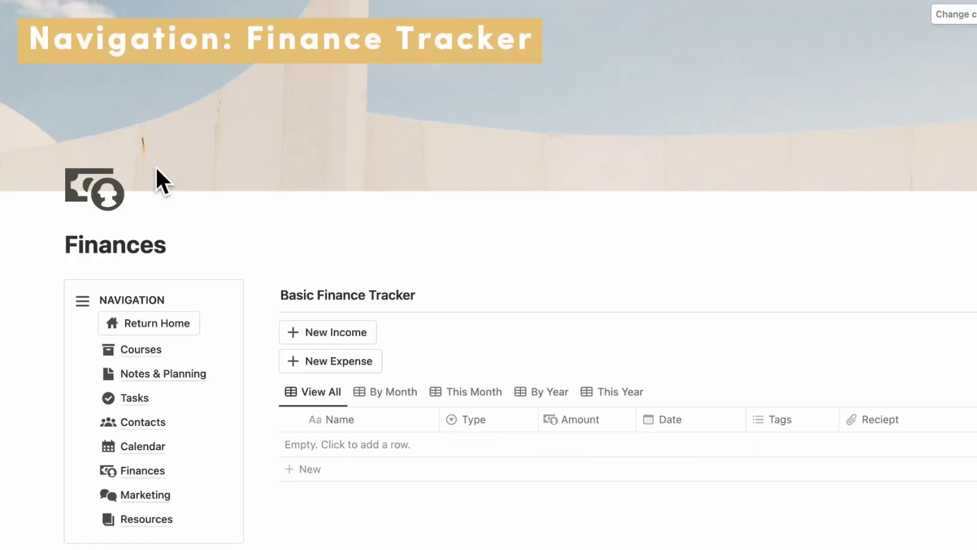
- Add a Course Sales income of $100.00 dated July 24, 2024
{"action": "scroll", "coordinate": [203, 178], "scroll_direction": "down", "scroll_amount": 5}
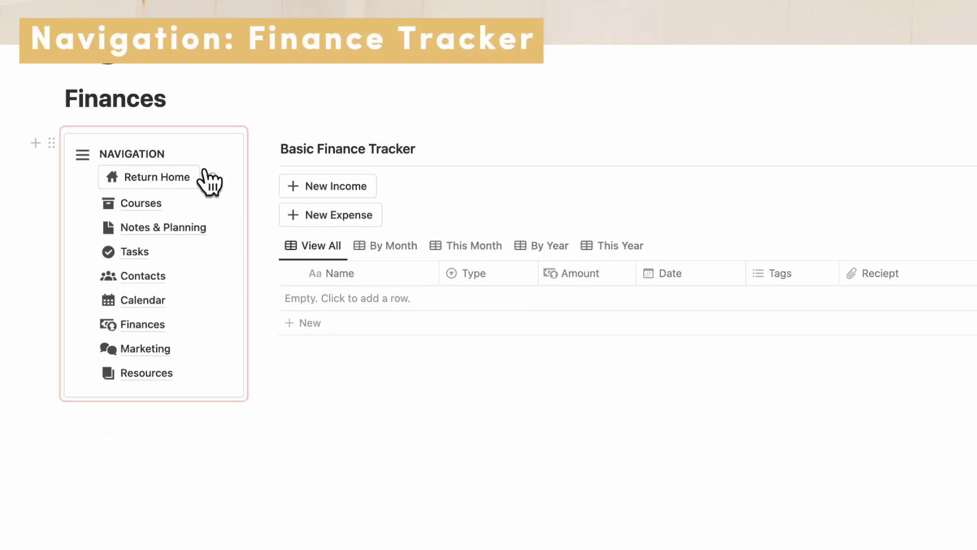
{"action": "left_click", "coordinate": [350, 186]}
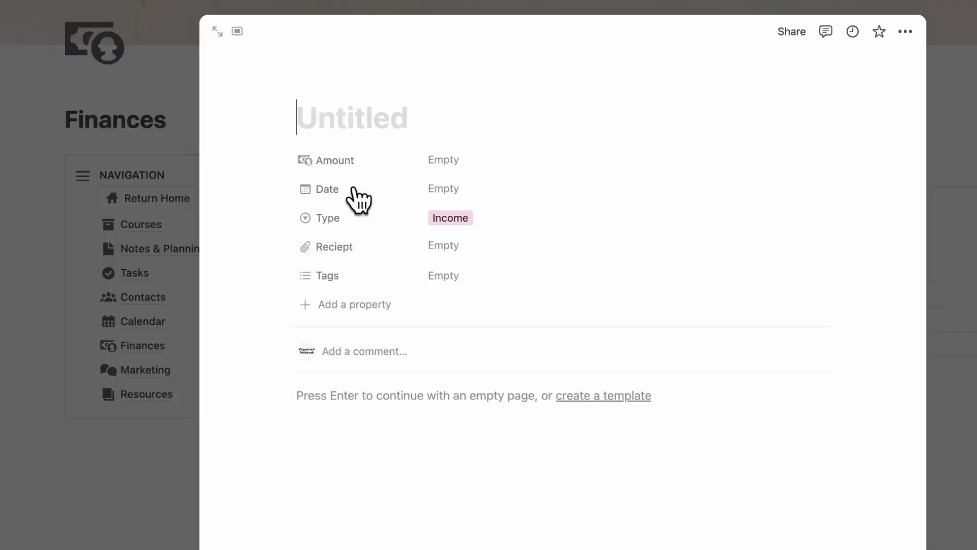
{"action": "left_click", "coordinate": [504, 167]}
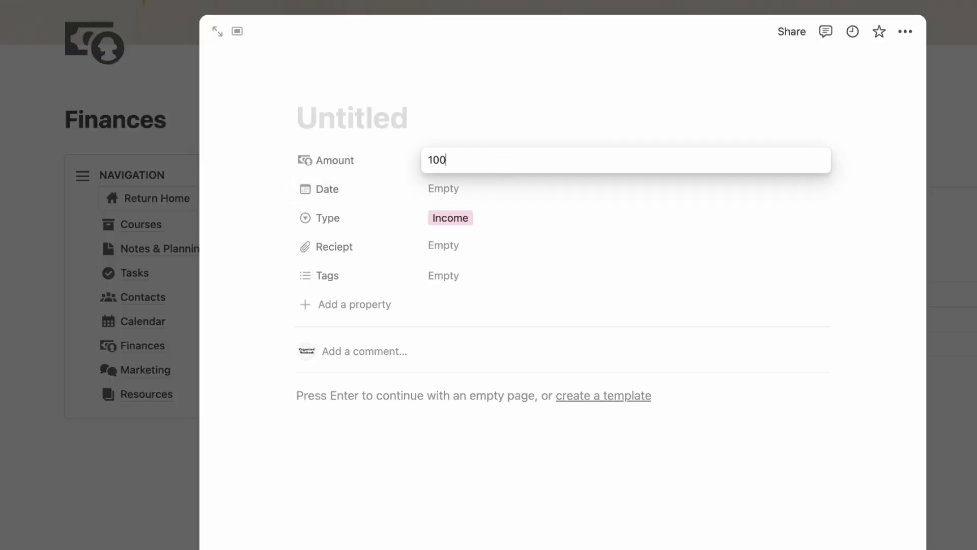
{"action": "left_click", "coordinate": [504, 135]}
{"action": "type", "text": "Course Sales"}
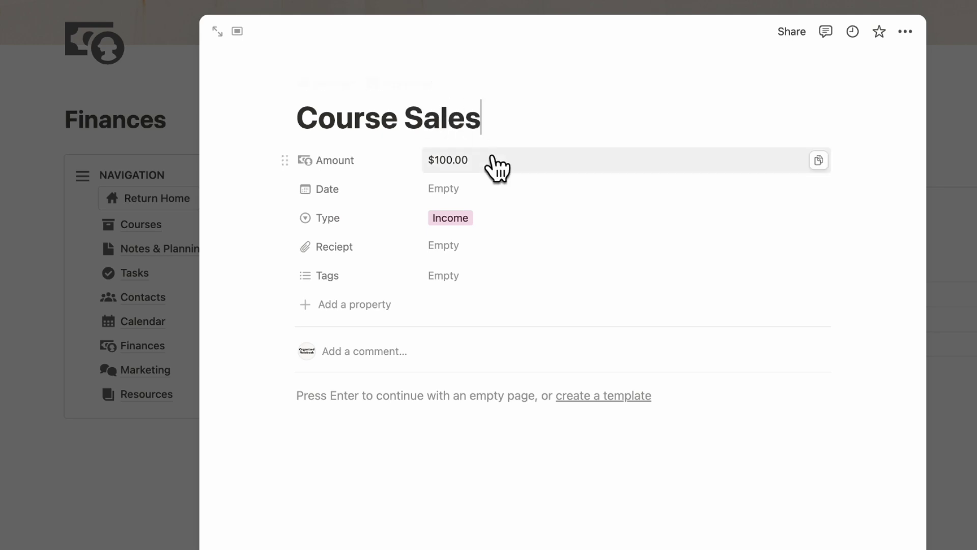
{"action": "left_click", "coordinate": [529, 192]}
{"action": "left_click", "coordinate": [506, 365]}
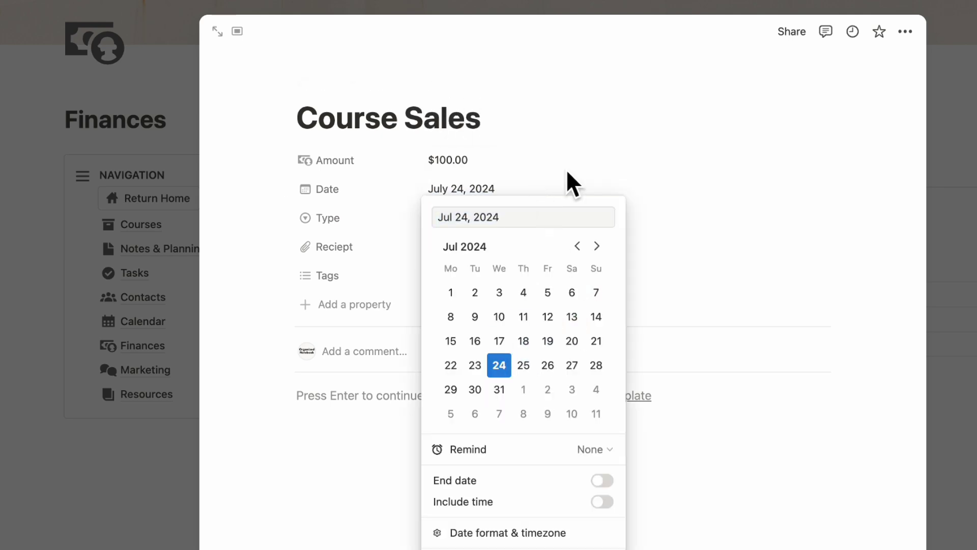
{"action": "left_click", "coordinate": [569, 181]}
{"action": "left_click", "coordinate": [535, 276]}
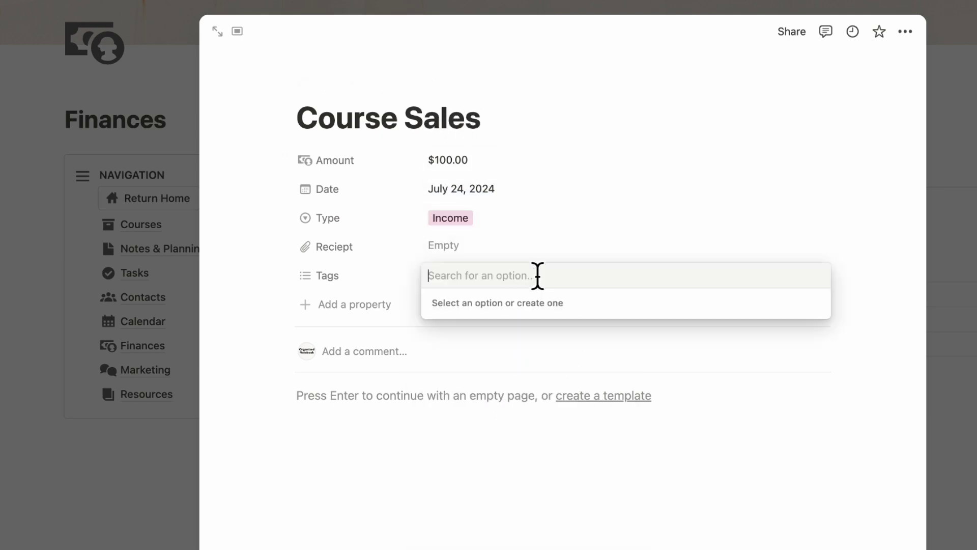
{"action": "key", "text": "Escape"}
{"action": "key", "text": "Escape"}
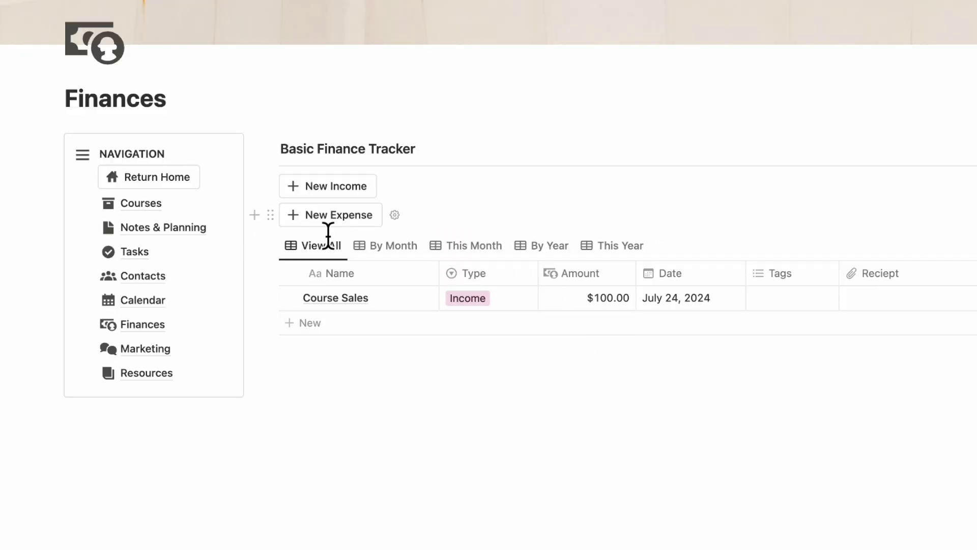
- Add a Host Domain expense of -$20.00 dated July 25, 2024
{"action": "left_click", "coordinate": [356, 220]}
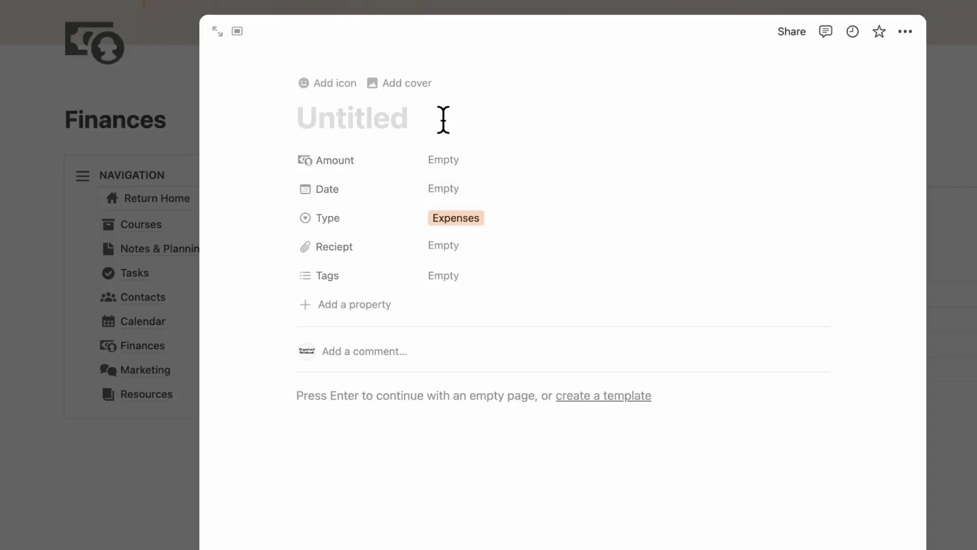
{"action": "left_click", "coordinate": [485, 167]}
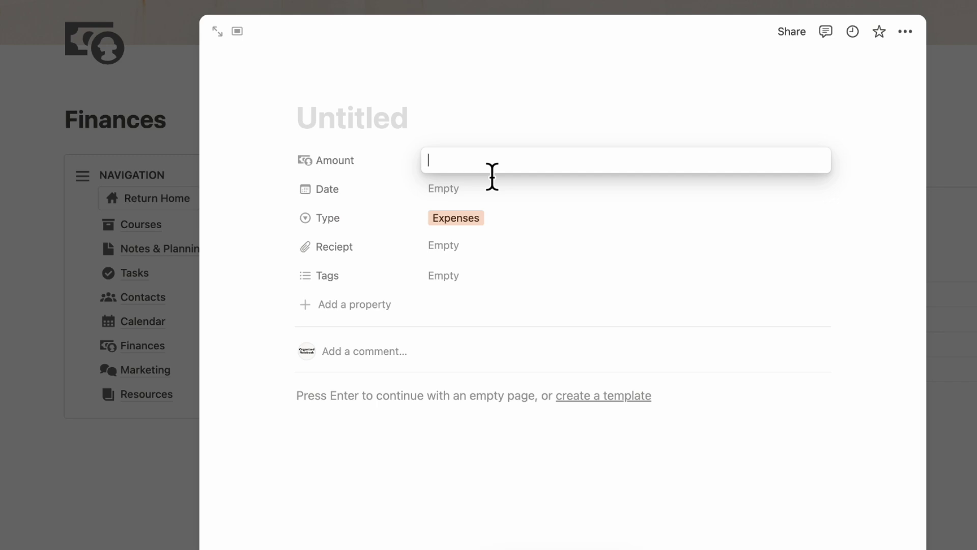
{"action": "left_click", "coordinate": [518, 142]}
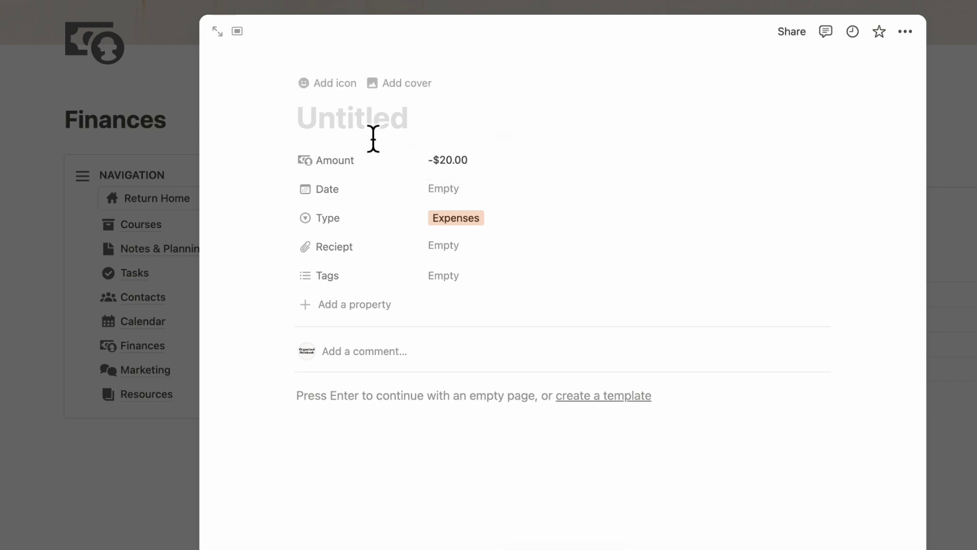
{"action": "type", "text": "Host Dam"}
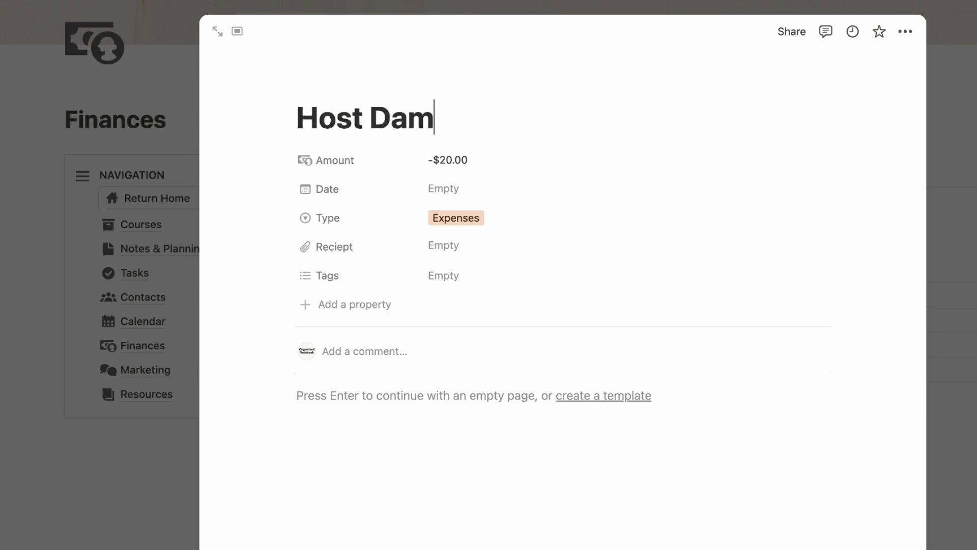
{"action": "key", "text": "BackSpace"}
{"action": "key", "text": "BackSpace"}
{"action": "type", "text": "omain"}
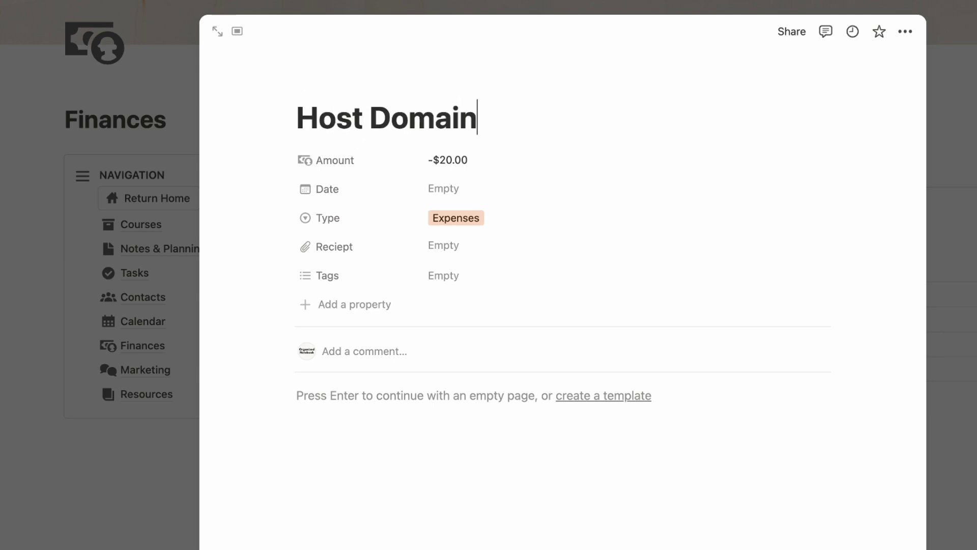
{"action": "left_click", "coordinate": [532, 196]}
{"action": "left_click", "coordinate": [522, 366]}
{"action": "key", "text": "Escape"}
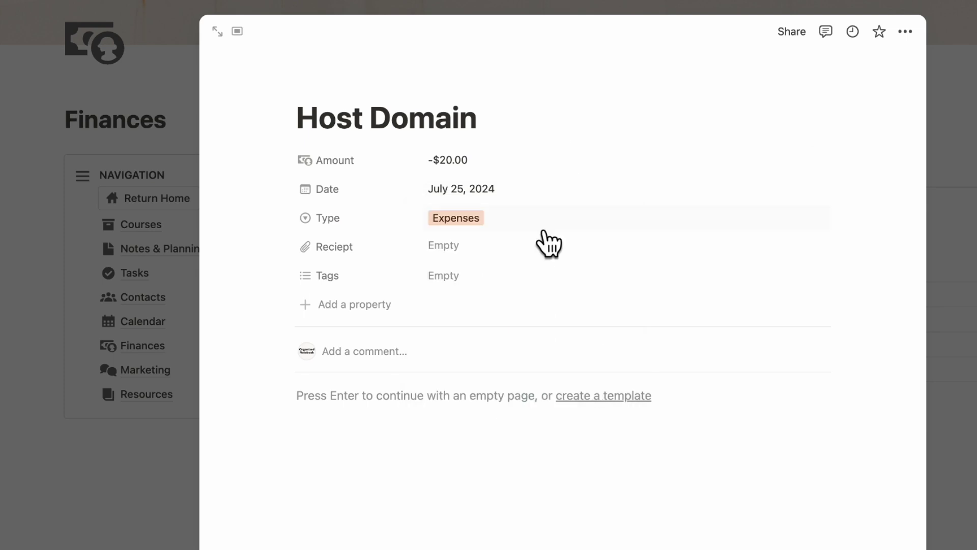
- Set the Amount column calculation to Sum, showing $80.00
{"action": "left_click", "coordinate": [954, 305]}
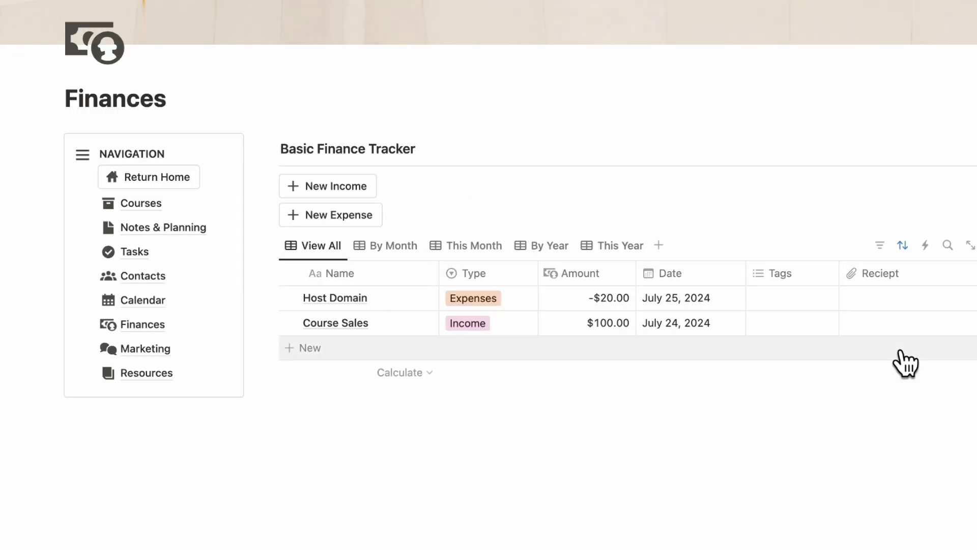
{"action": "left_click", "coordinate": [624, 377]}
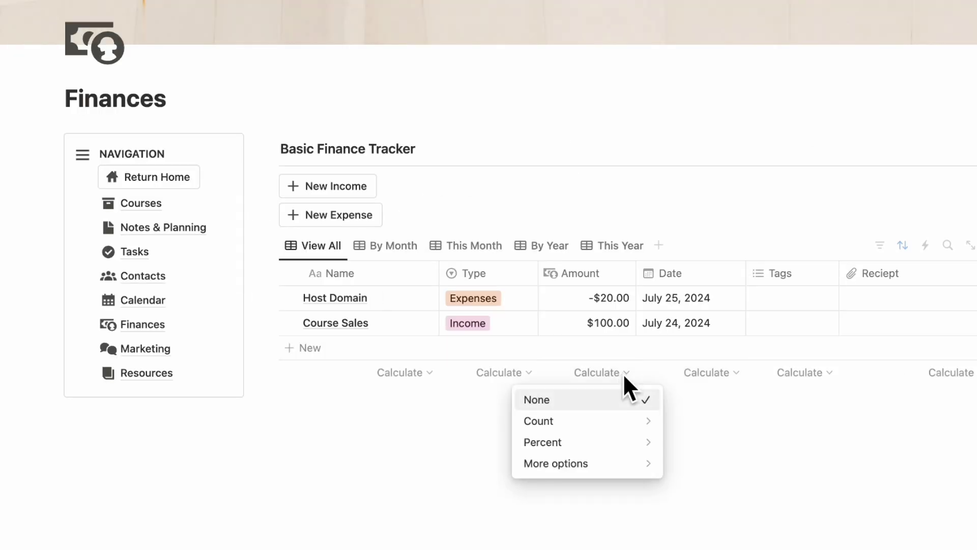
{"action": "mouse_move", "coordinate": [631, 470]}
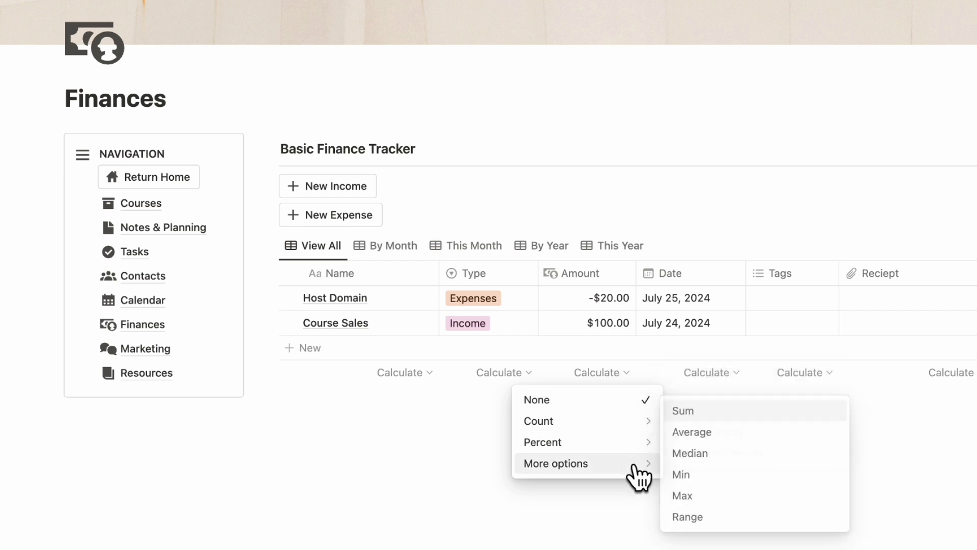
{"action": "left_click", "coordinate": [703, 412]}
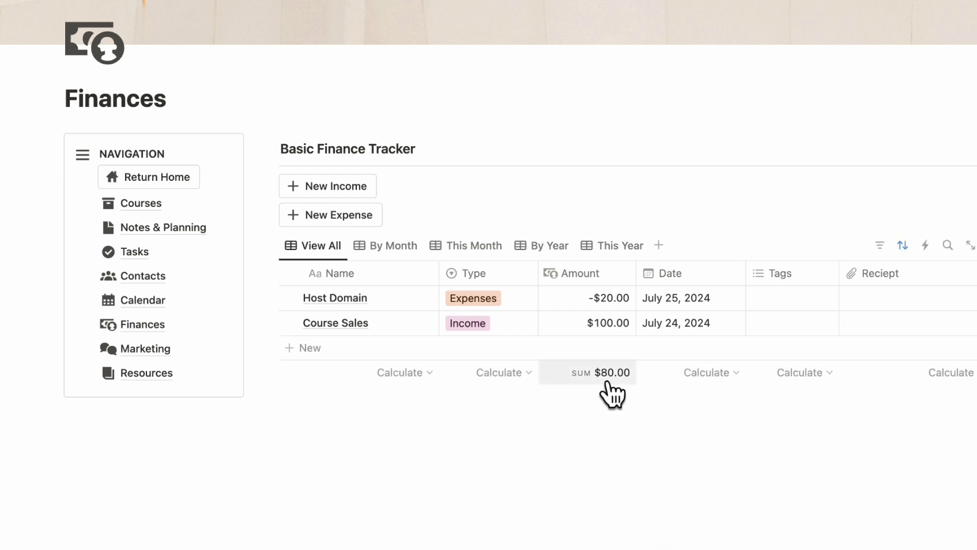
- Browse the By Month, This Month, By Year and This Year views, then return to View All
{"action": "left_click", "coordinate": [392, 249]}
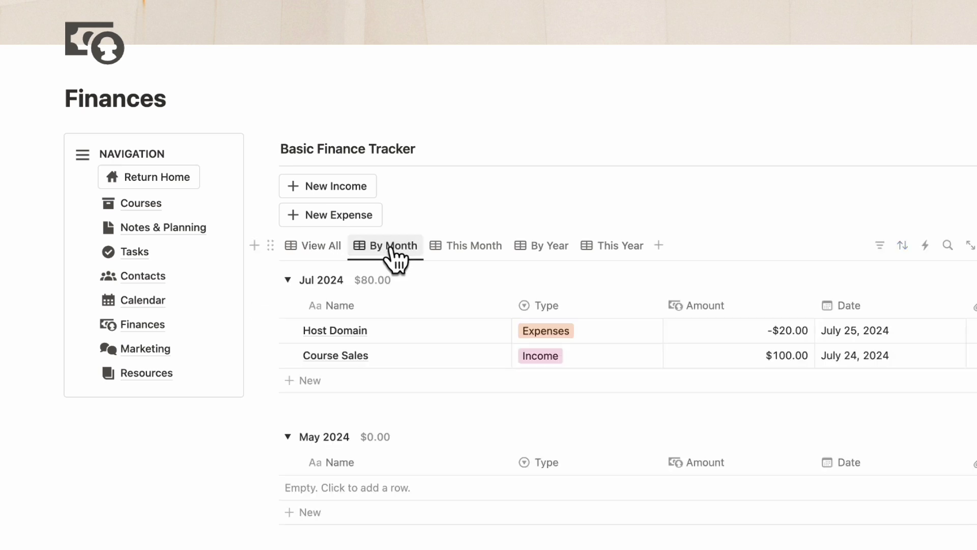
{"action": "mouse_move", "coordinate": [379, 280]}
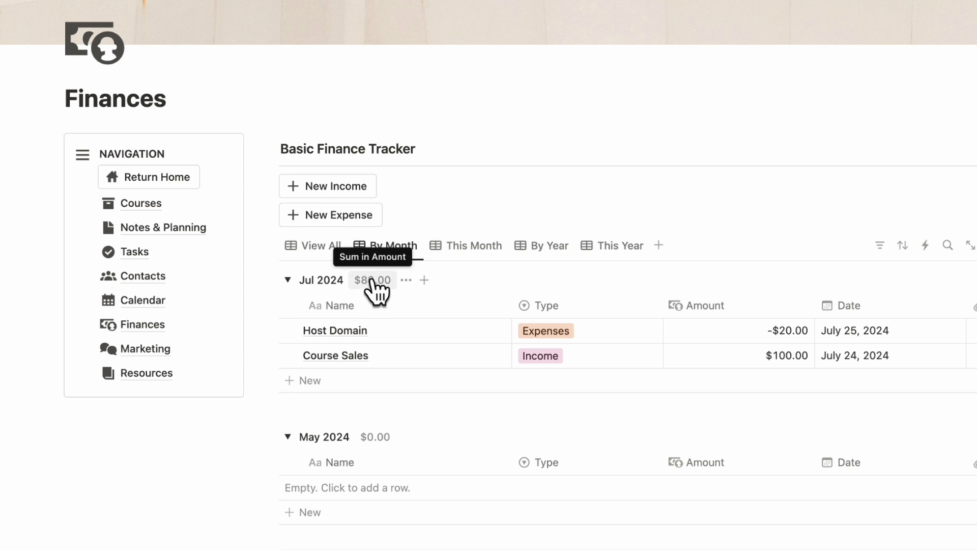
{"action": "left_click", "coordinate": [480, 257]}
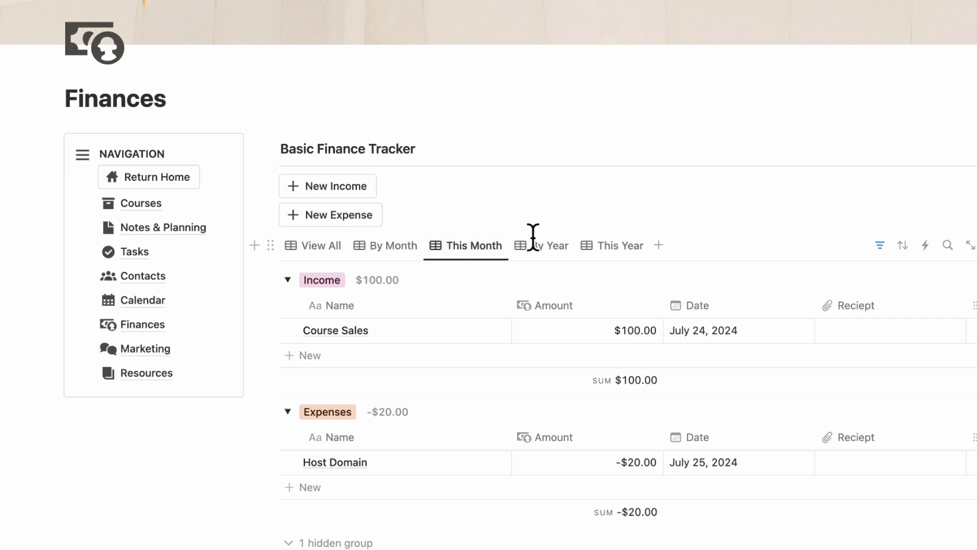
{"action": "left_click", "coordinate": [539, 249]}
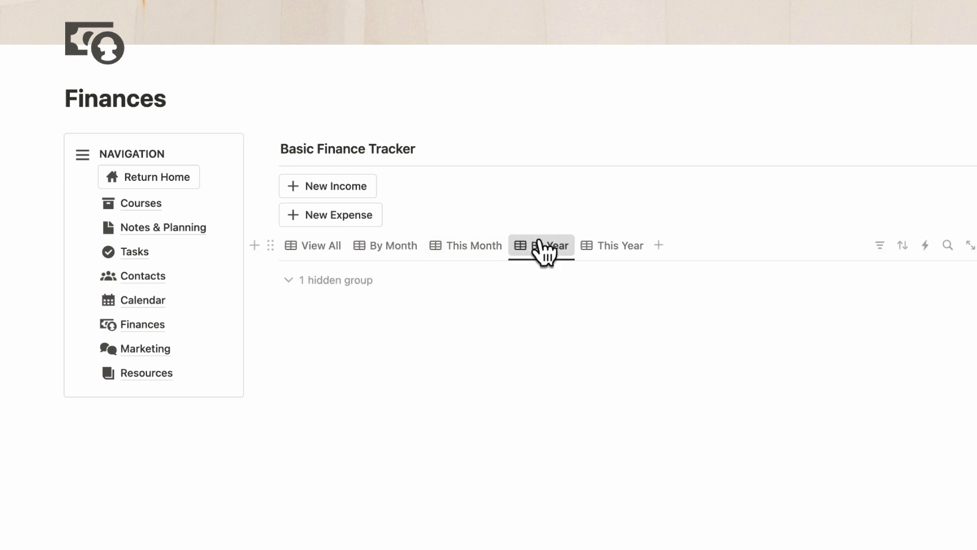
{"action": "left_click", "coordinate": [620, 255]}
{"action": "left_click", "coordinate": [321, 246]}
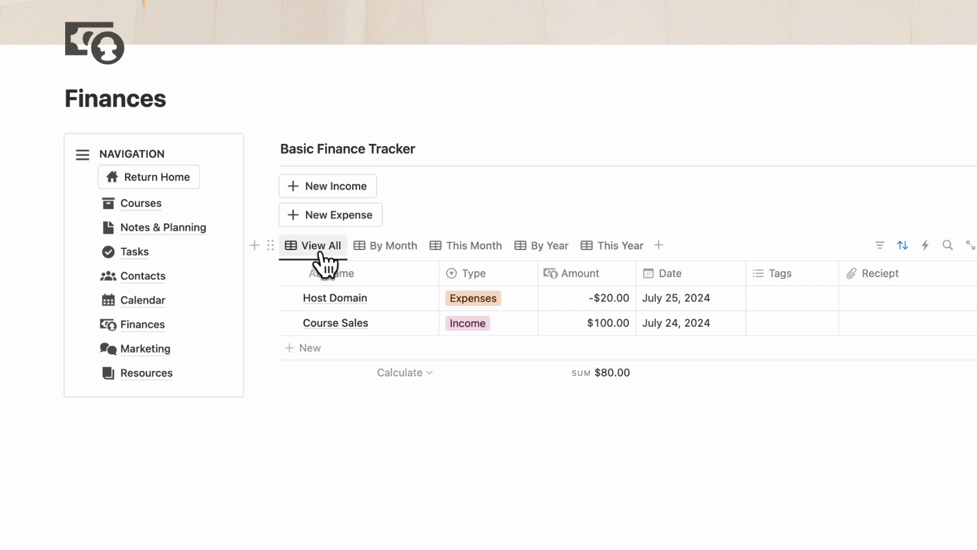
{"action": "left_click", "coordinate": [153, 351]}
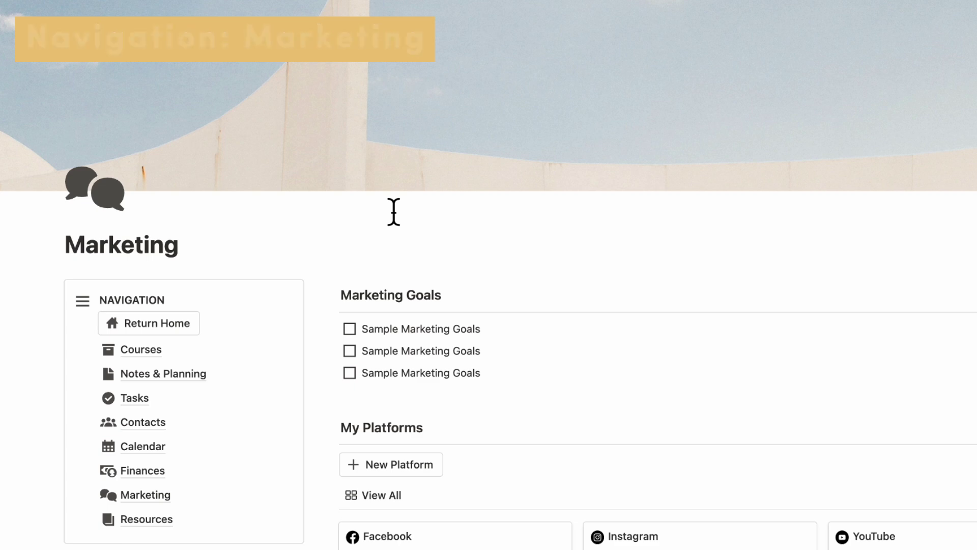
{"action": "scroll", "coordinate": [394, 211], "scroll_direction": "down", "scroll_amount": 5}
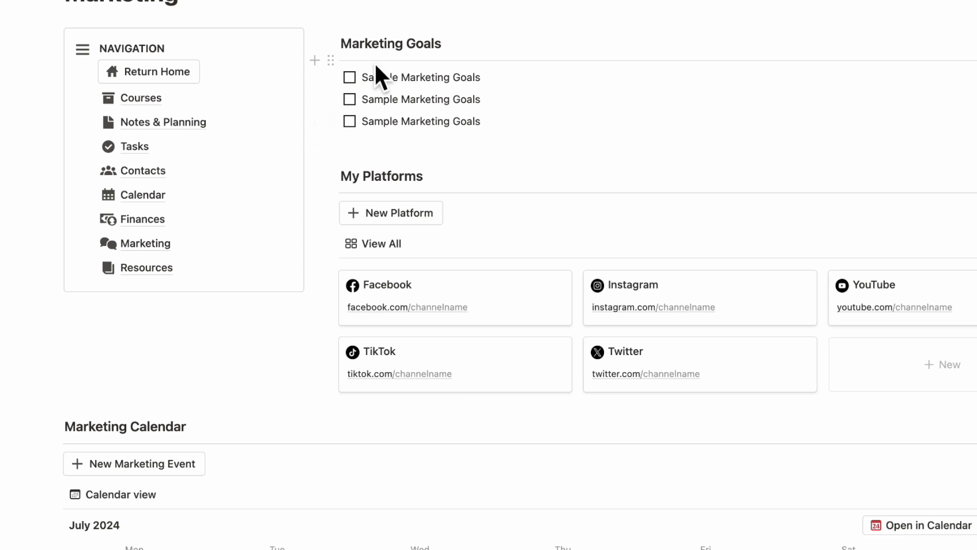
{"action": "scroll", "coordinate": [376, 76], "scroll_direction": "down", "scroll_amount": 7}
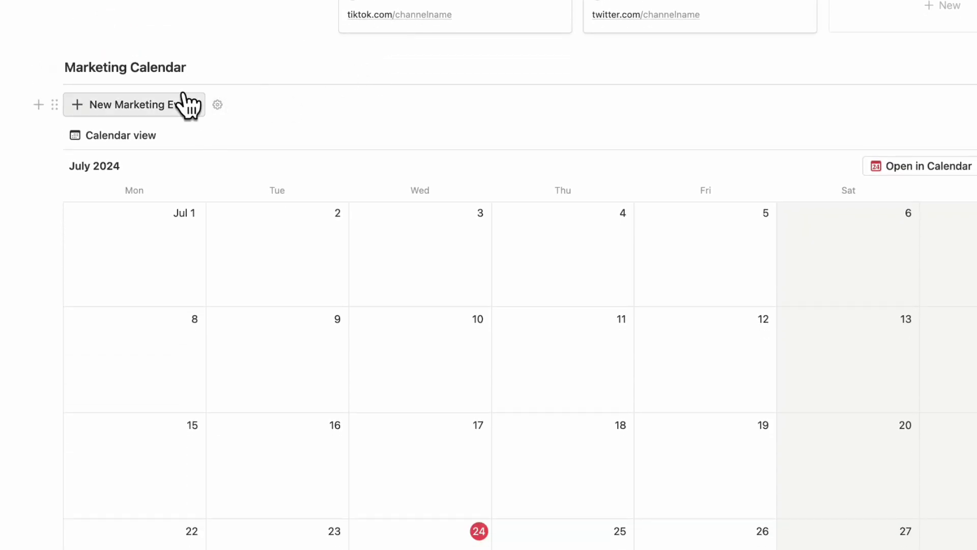
- Create a 'Social Post' marketing event tagged Social Media Post, dated July 24
{"action": "left_click", "coordinate": [178, 113]}
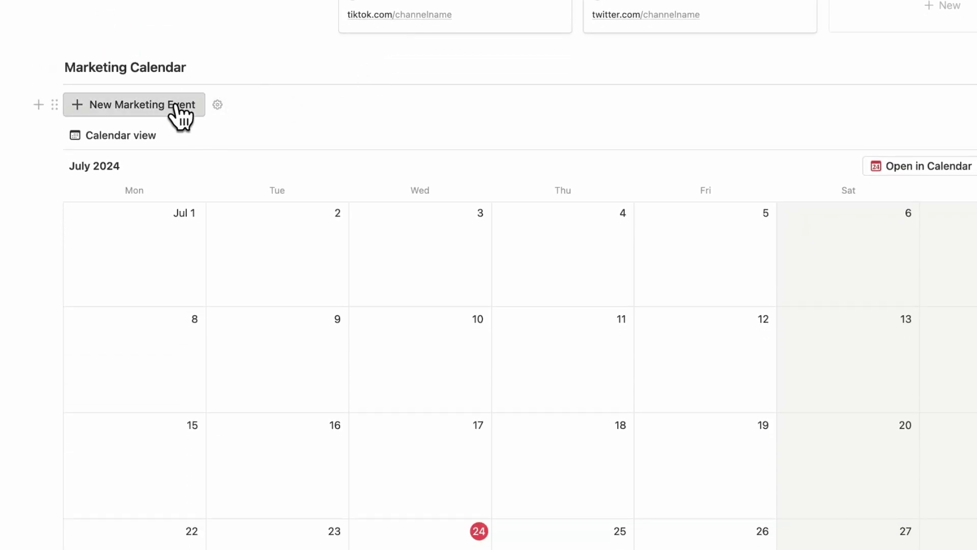
{"action": "type", "text": "S"}
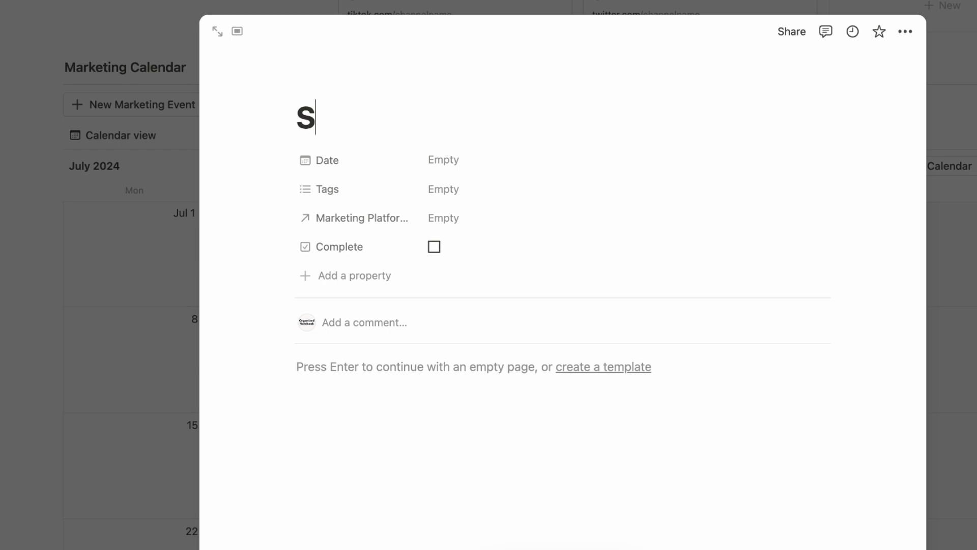
{"action": "type", "text": "ocial Post"}
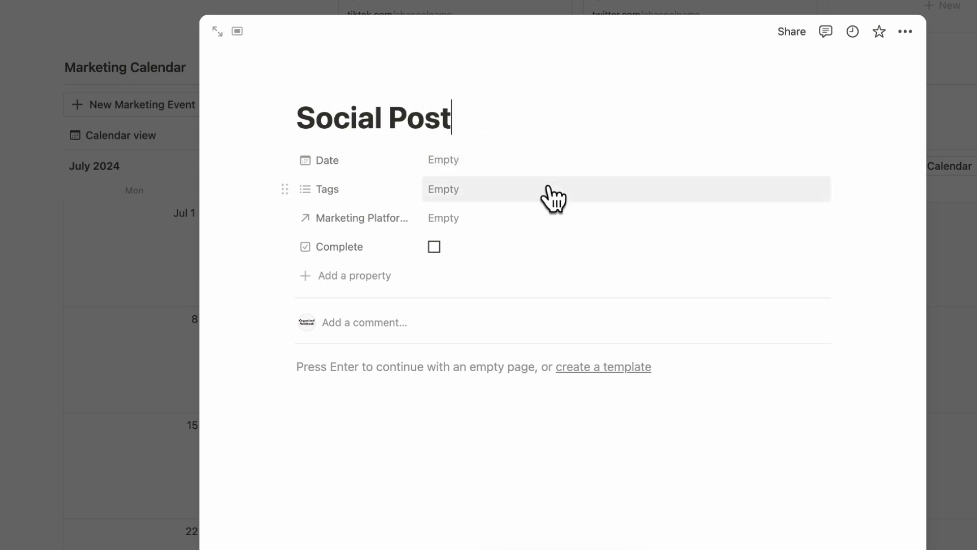
{"action": "left_click", "coordinate": [553, 199]}
{"action": "left_click", "coordinate": [551, 260]}
{"action": "left_click", "coordinate": [509, 157]}
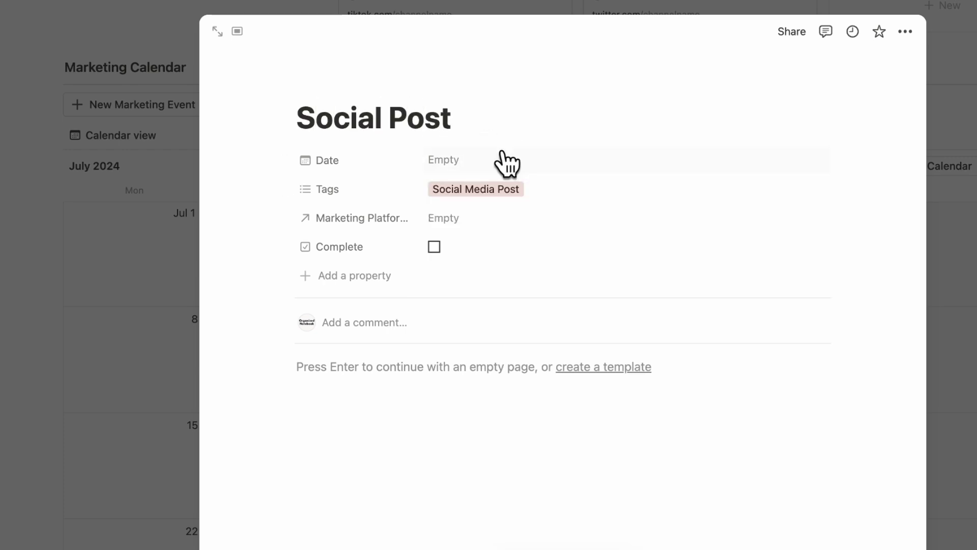
{"action": "left_click", "coordinate": [491, 162]}
{"action": "left_click", "coordinate": [500, 341]}
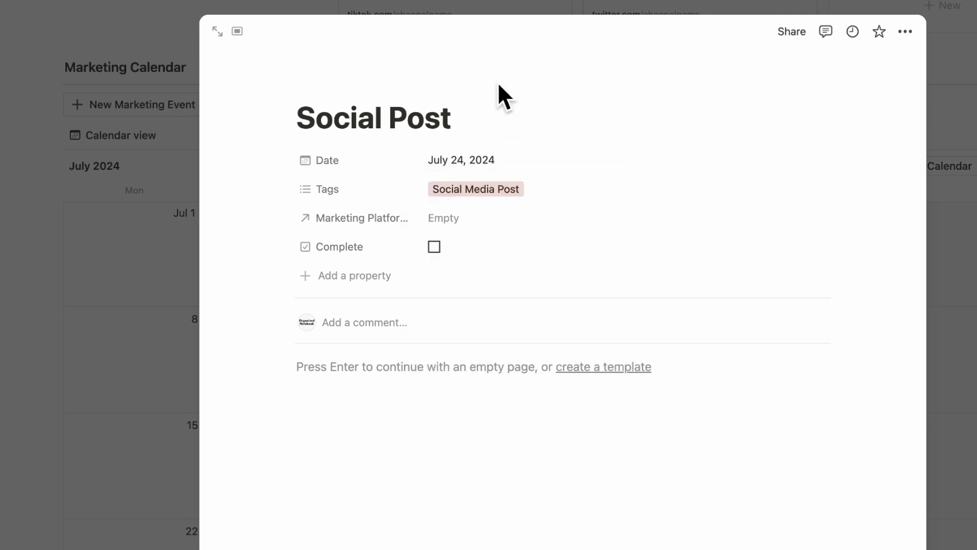
- Link the Social Post event to Instagram and close it back to the calendar
{"action": "left_click", "coordinate": [495, 219]}
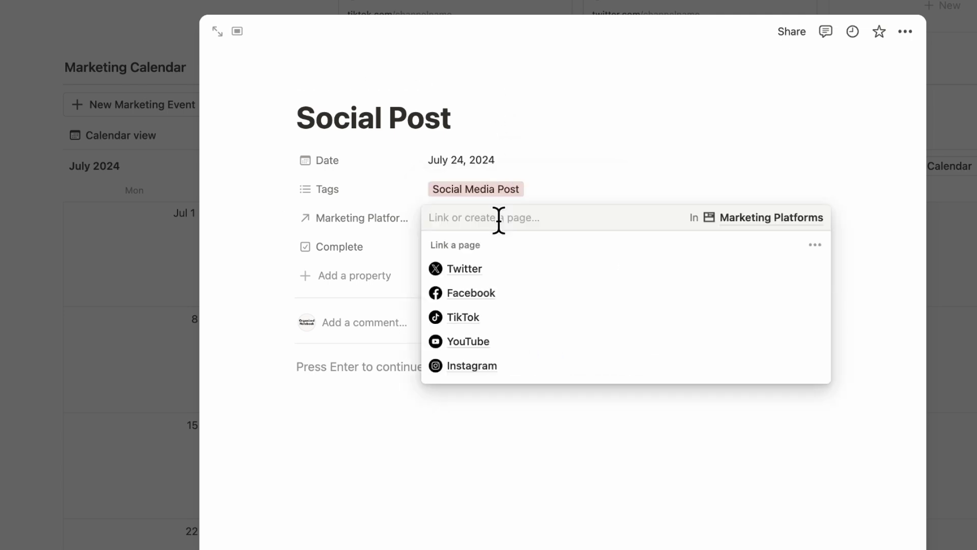
{"action": "left_click", "coordinate": [515, 373]}
{"action": "left_click", "coordinate": [565, 192]}
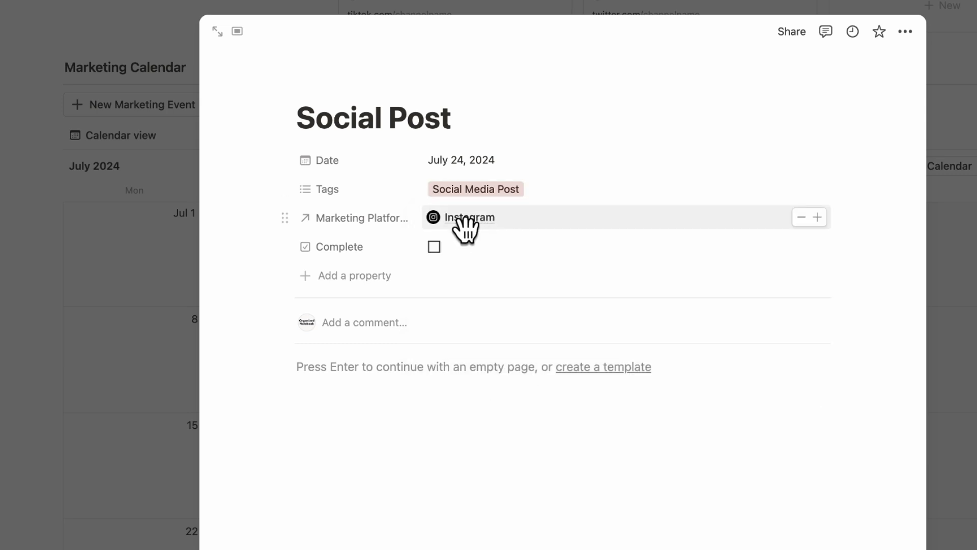
{"action": "left_click", "coordinate": [144, 356]}
{"action": "scroll", "coordinate": [229, 437], "scroll_direction": "down", "scroll_amount": 4}
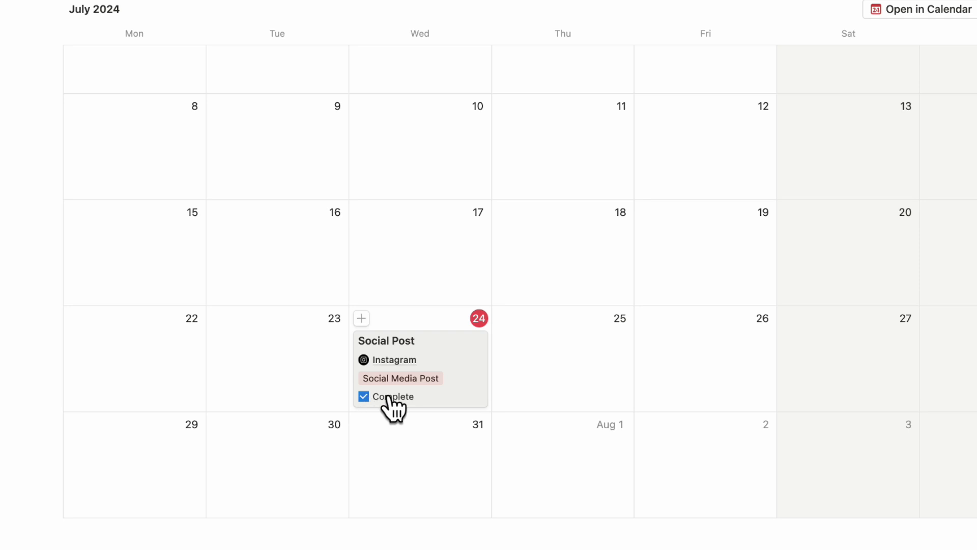
{"action": "scroll", "coordinate": [378, 412], "scroll_direction": "up", "scroll_amount": 2}
{"action": "scroll", "coordinate": [382, 414], "scroll_direction": "up", "scroll_amount": 10}
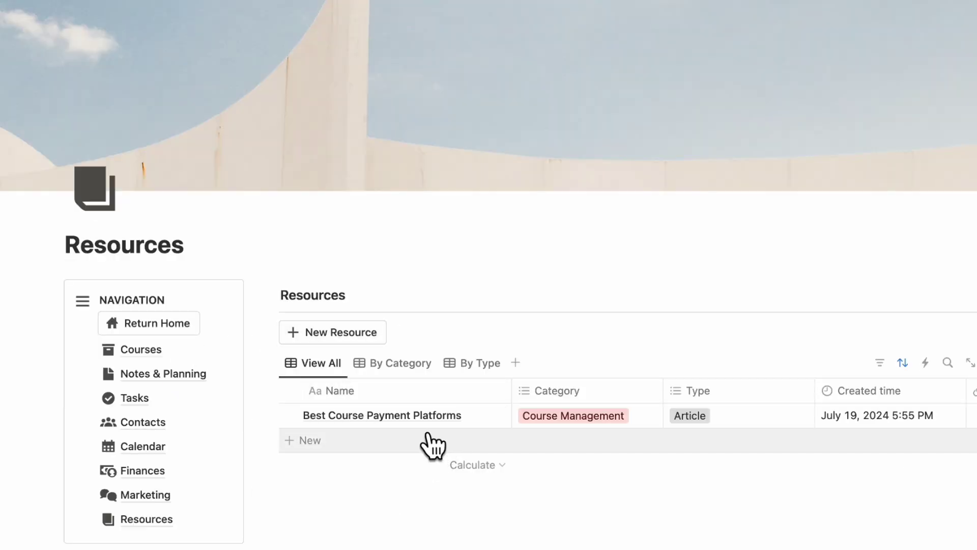
- Create a new resource titled 'Course Design Book'
{"action": "left_click", "coordinate": [356, 336]}
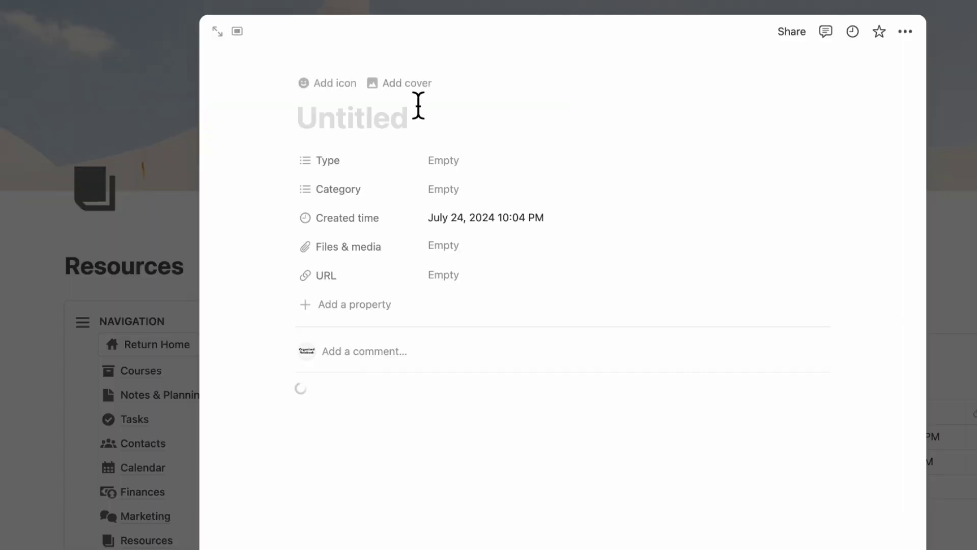
{"action": "type", "text": "Co"}
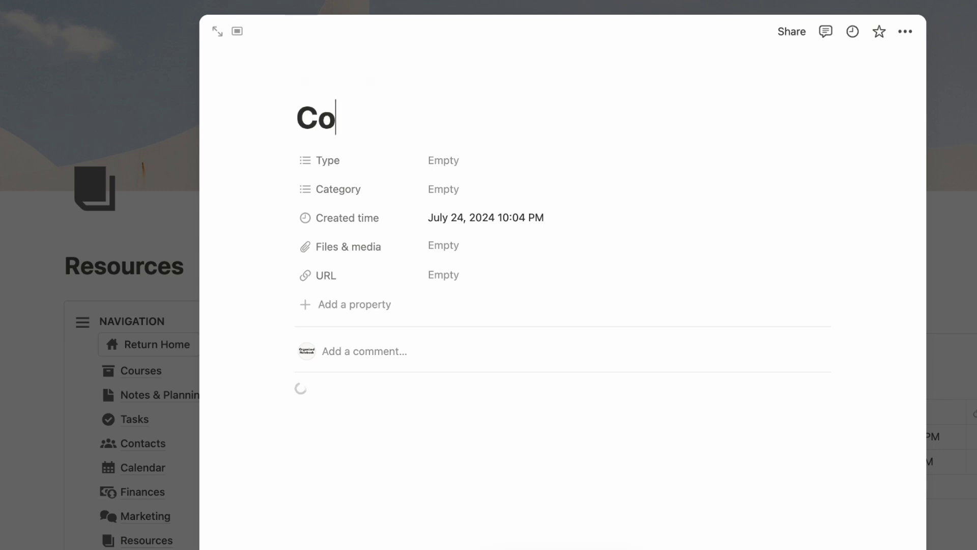
{"action": "type", "text": "urse Desi"}
{"action": "key", "text": "BackSpace"}
{"action": "type", "text": "esign "}
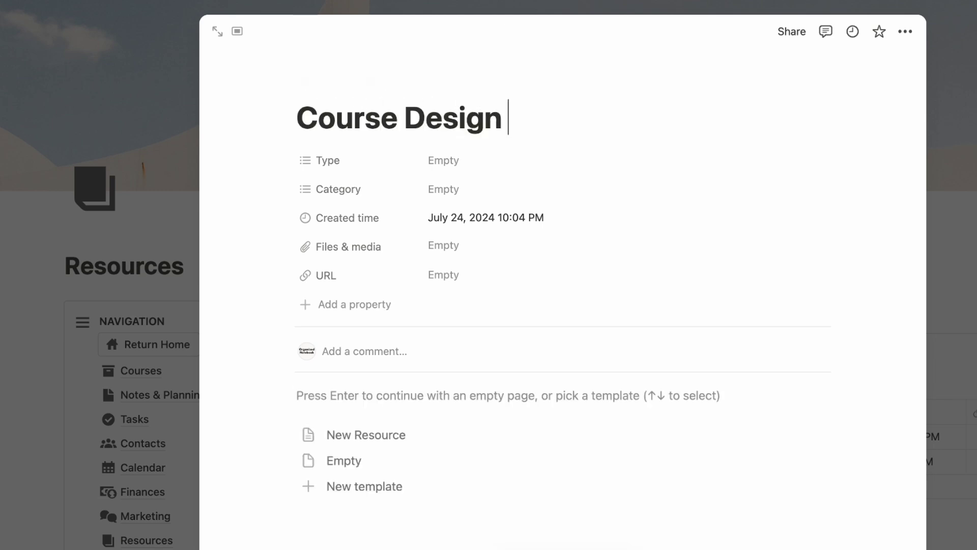
{"action": "type", "text": "Book"}
- Set the resource's Type to Book and Category to Course Ideas, then close its page
{"action": "left_click", "coordinate": [490, 168]}
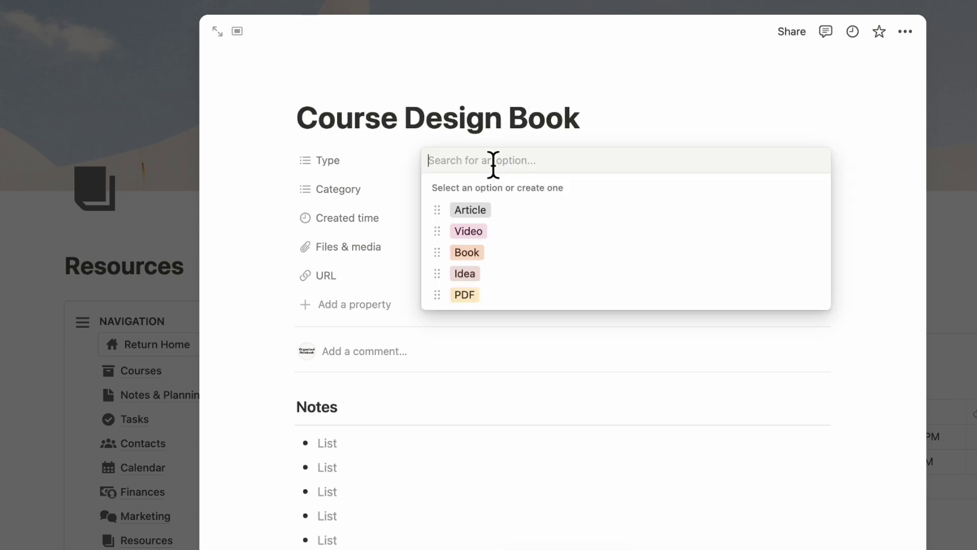
{"action": "left_click", "coordinate": [545, 252]}
{"action": "key", "text": "Escape"}
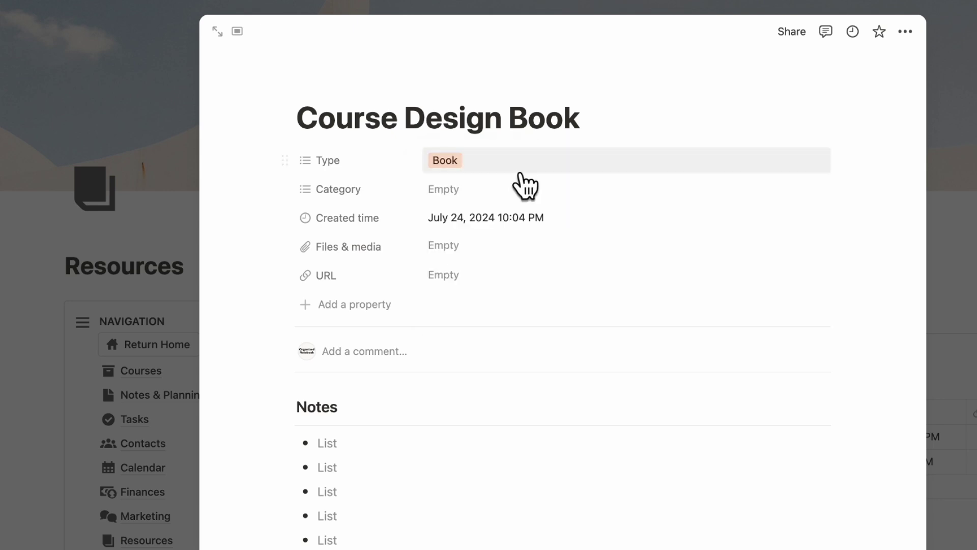
{"action": "left_click", "coordinate": [523, 189]}
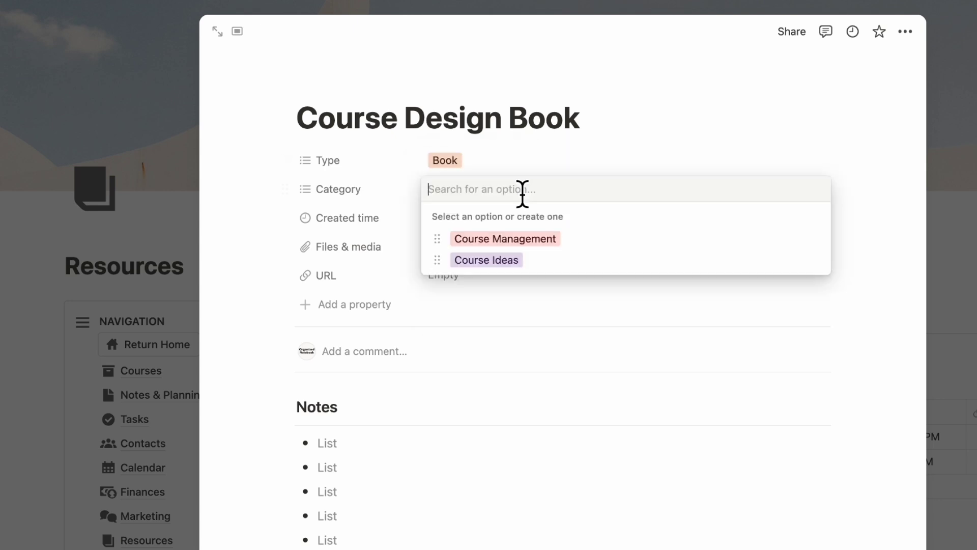
{"action": "left_click", "coordinate": [532, 260]}
{"action": "left_click", "coordinate": [551, 160]}
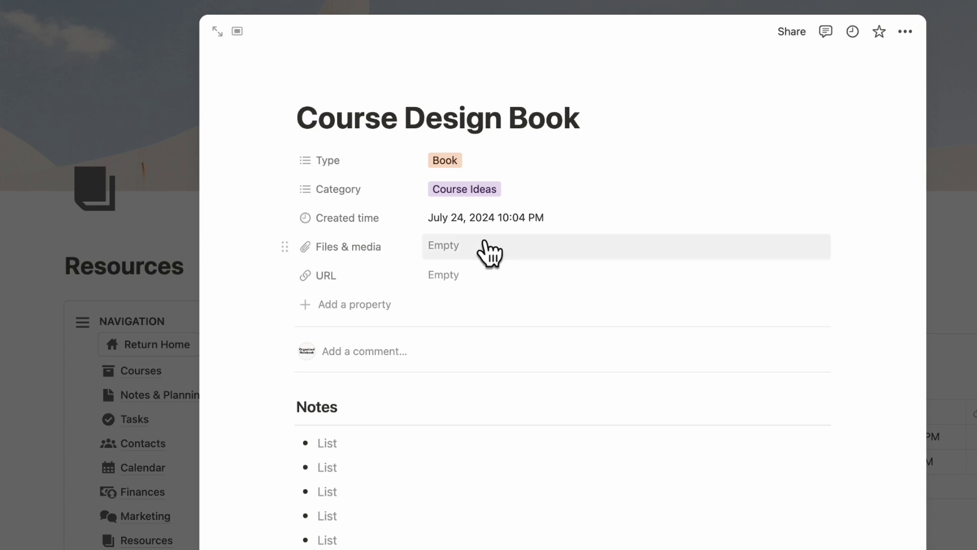
{"action": "left_click", "coordinate": [951, 157]}
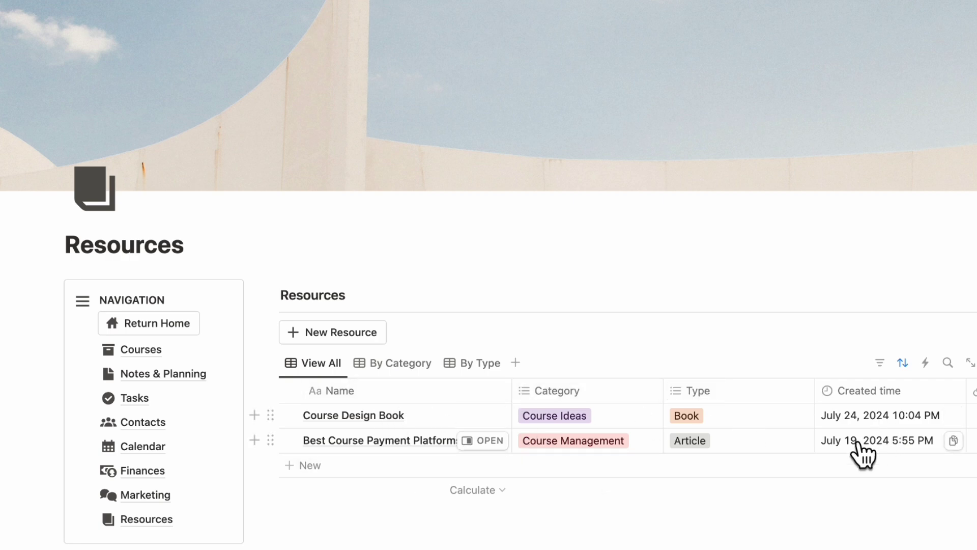
- Preview the By Category and By Type views, then return to View All
{"action": "left_click", "coordinate": [423, 366]}
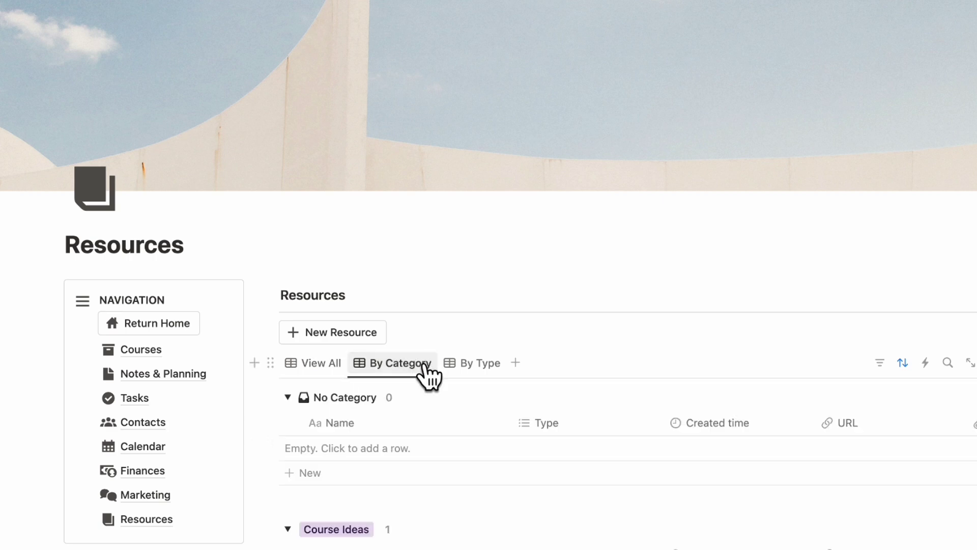
{"action": "left_click", "coordinate": [472, 366]}
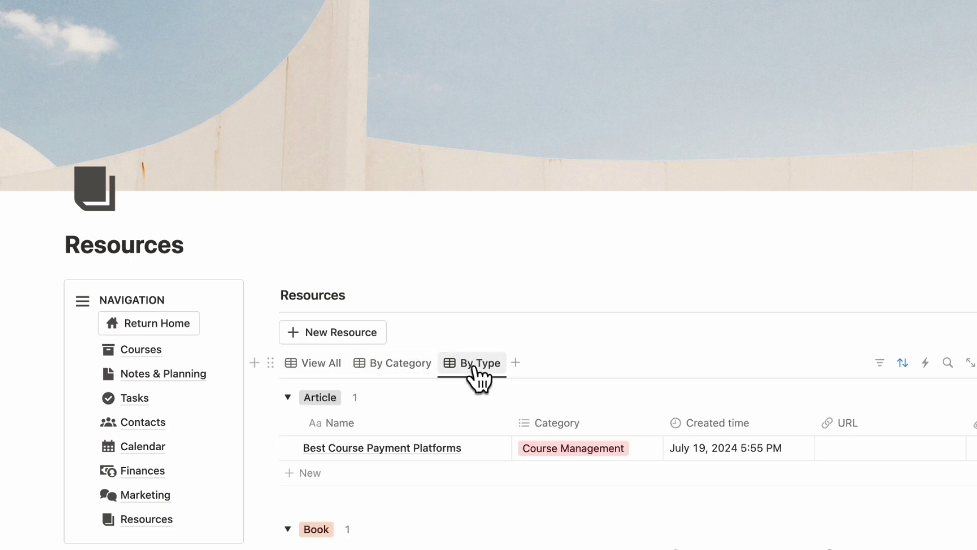
{"action": "left_click", "coordinate": [320, 376]}
- Sort the View All table by Created time, descending
{"action": "scroll", "coordinate": [513, 384], "scroll_direction": "down", "scroll_amount": 2}
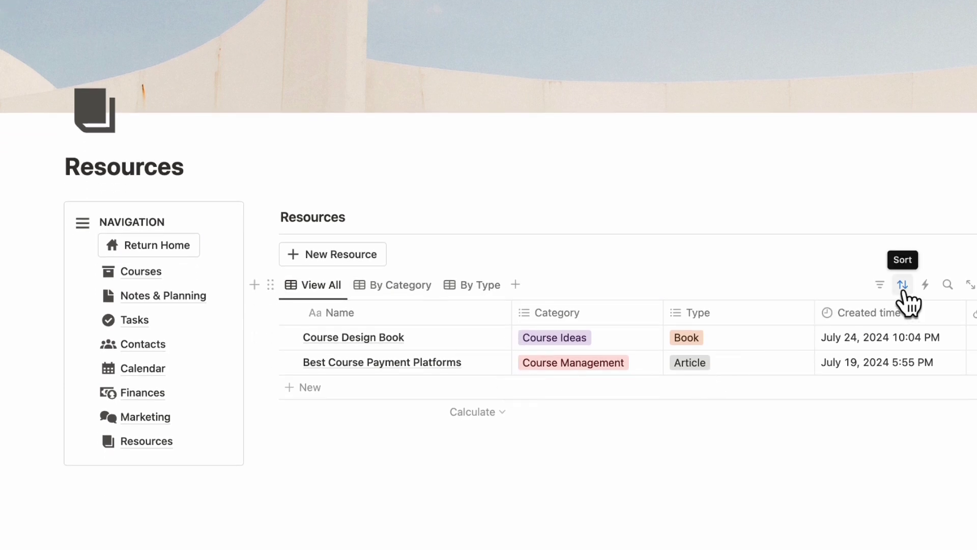
{"action": "left_click", "coordinate": [886, 285]}
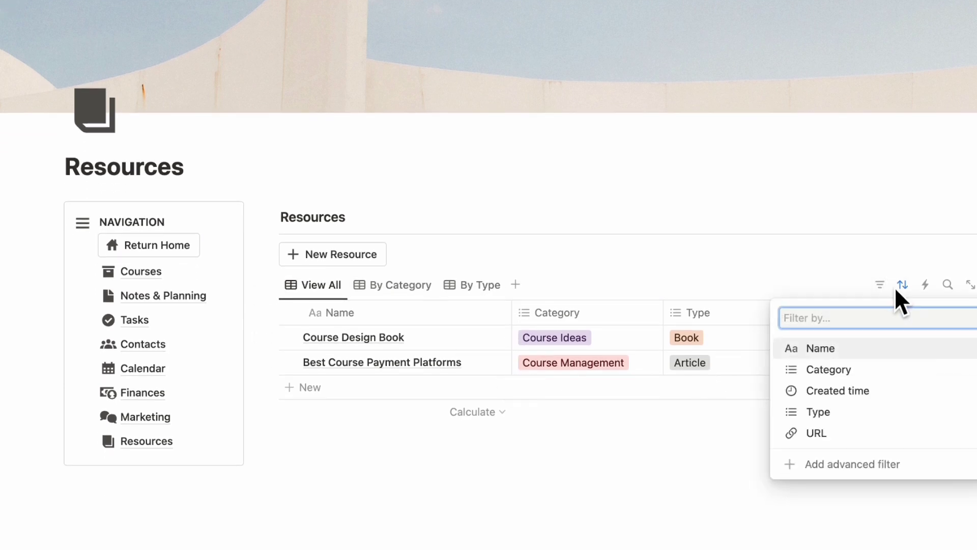
{"action": "left_click", "coordinate": [900, 301]}
{"action": "left_click", "coordinate": [902, 285]}
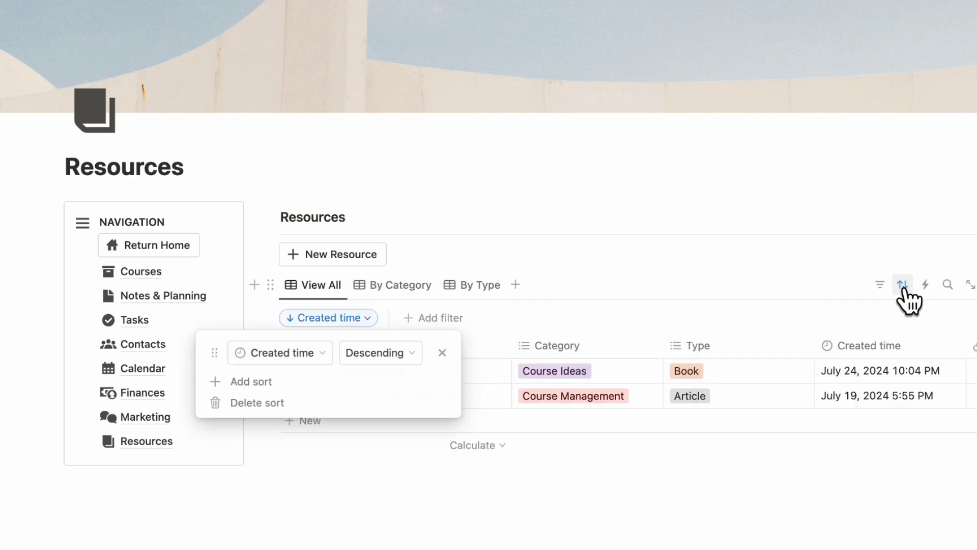
{"action": "key", "text": "Escape"}
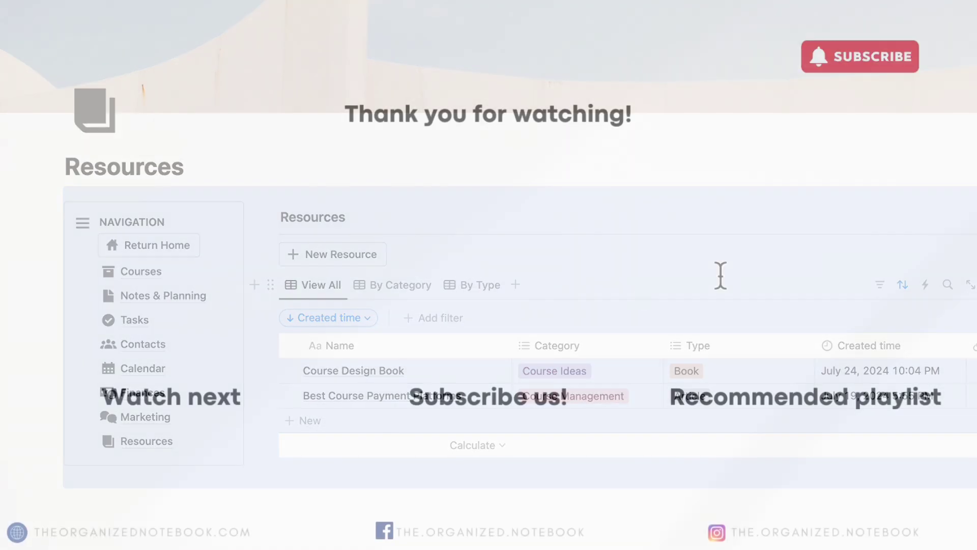